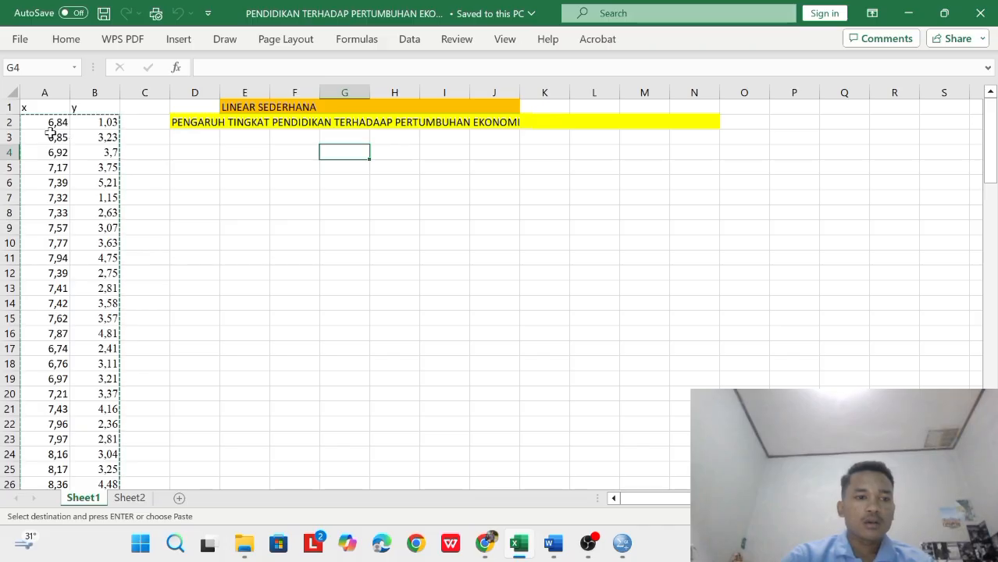
Copy the x and y values in A2:B111 and paste them into the empty IBM SPSS Statistics data sheet, starting at the first cell.
{"action": "left_click", "coordinate": [181, 160]}
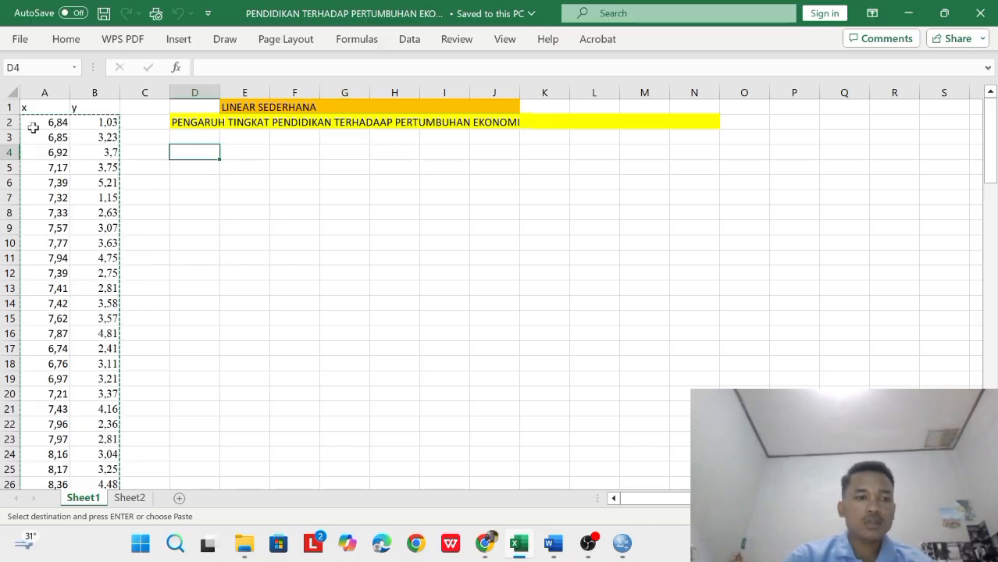
{"action": "left_click_drag", "start_coordinate": [33, 124], "coordinate": [91, 459]}
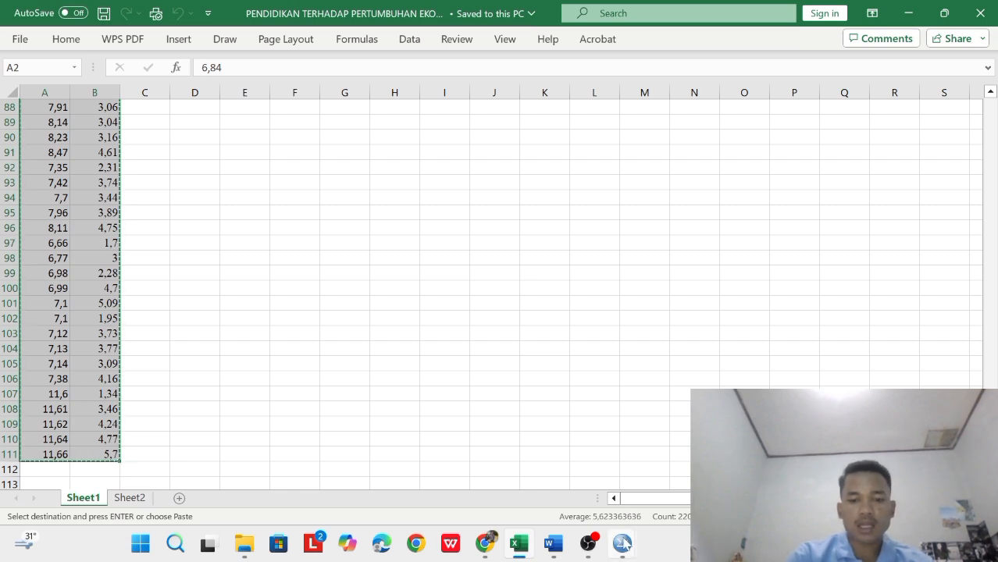
{"action": "mouse_move", "coordinate": [623, 545]}
{"action": "left_click", "coordinate": [573, 478]}
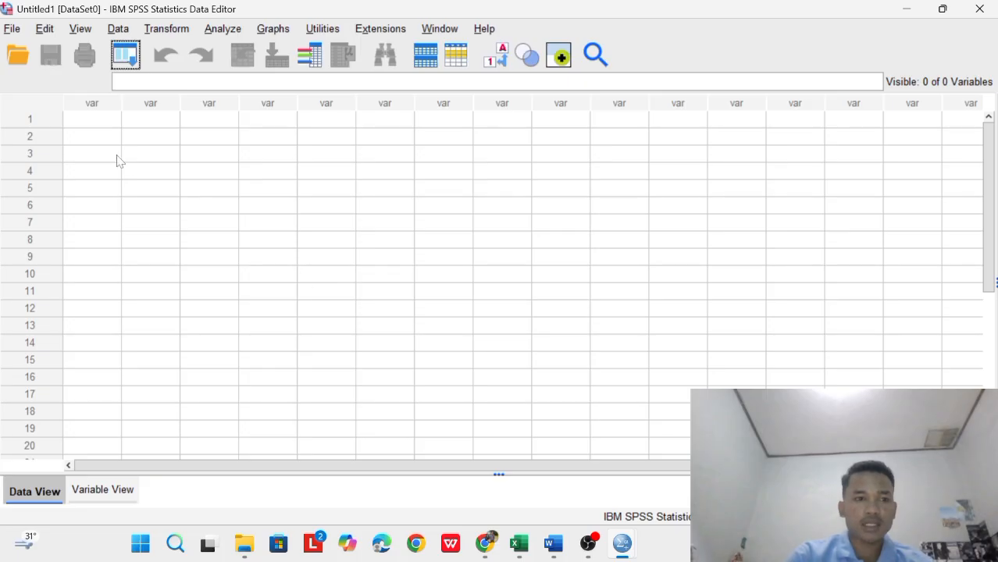
{"action": "left_click", "coordinate": [93, 125]}
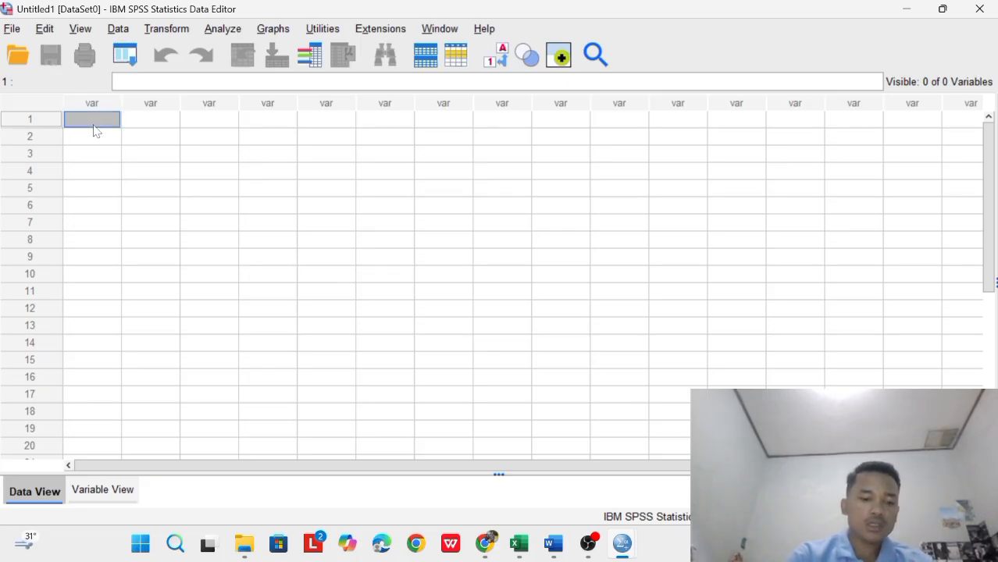
{"action": "key", "text": "ctrl+v"}
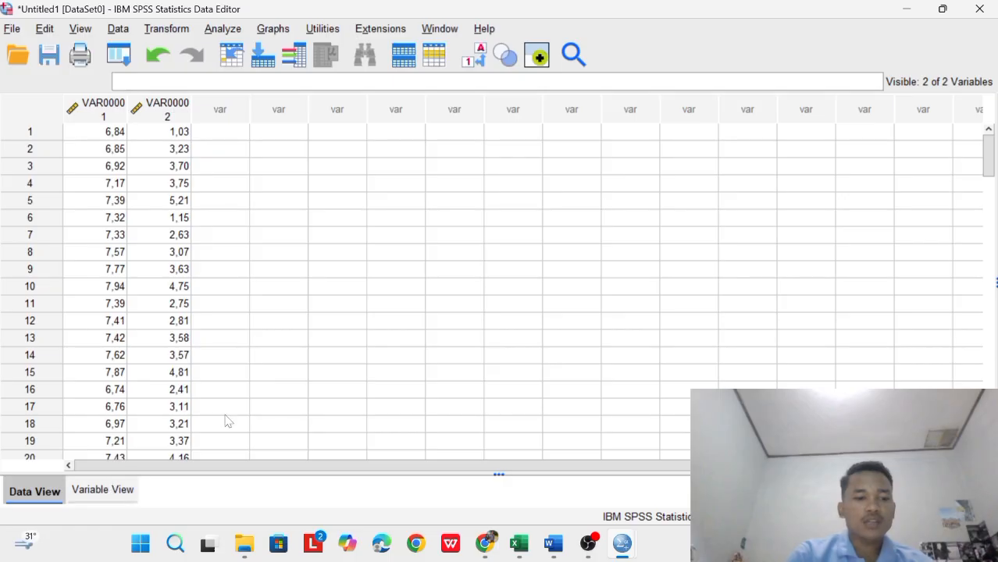
Rename the two pasted variables X and Y.
{"action": "left_click", "coordinate": [127, 490]}
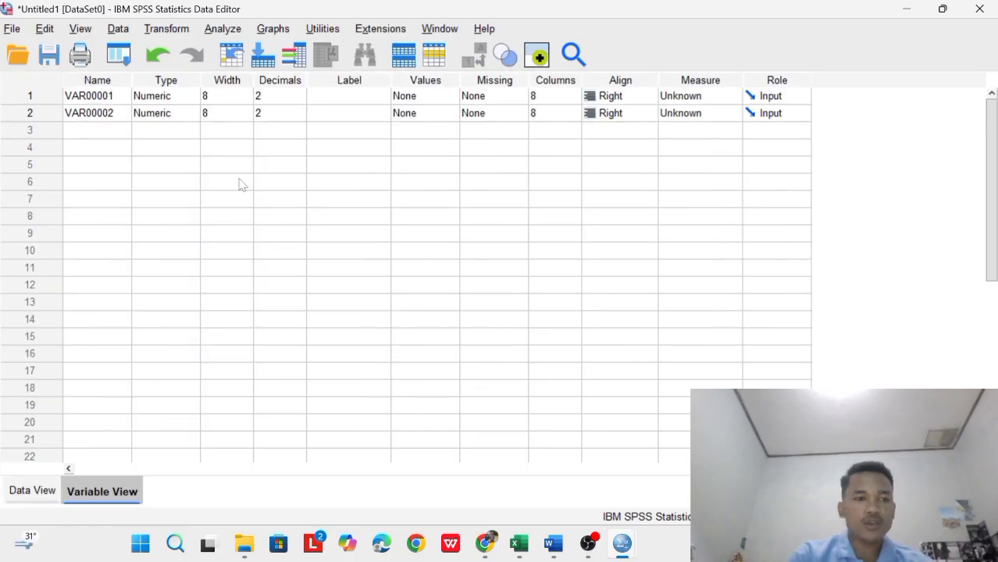
{"action": "left_click", "coordinate": [114, 94]}
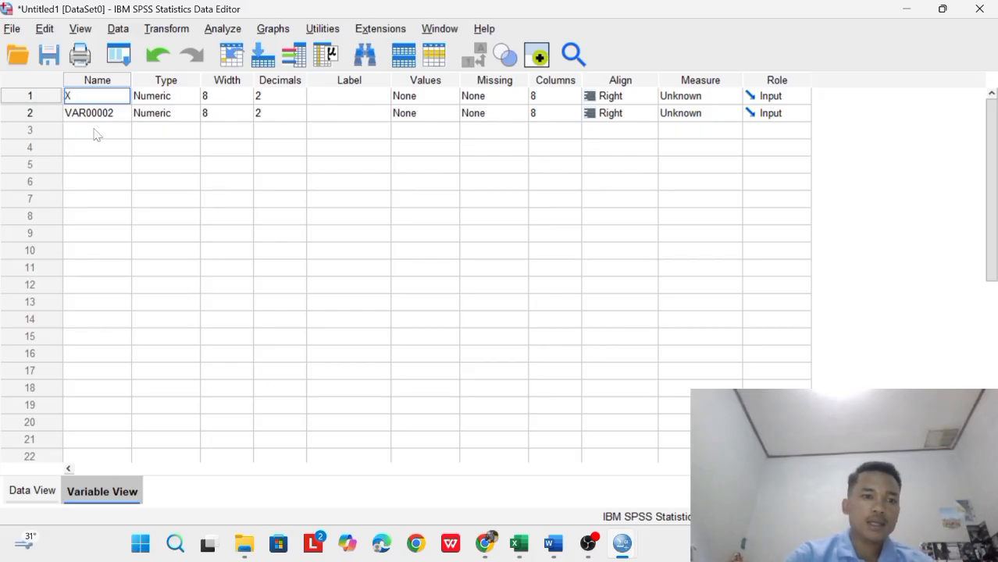
{"action": "left_click", "coordinate": [115, 114]}
{"action": "key", "text": "BackSpace"}
{"action": "key", "text": "BackSpace"}
{"action": "key", "text": "BackSpace"}
{"action": "key", "text": "BackSpace"}
{"action": "key", "text": "BackSpace"}
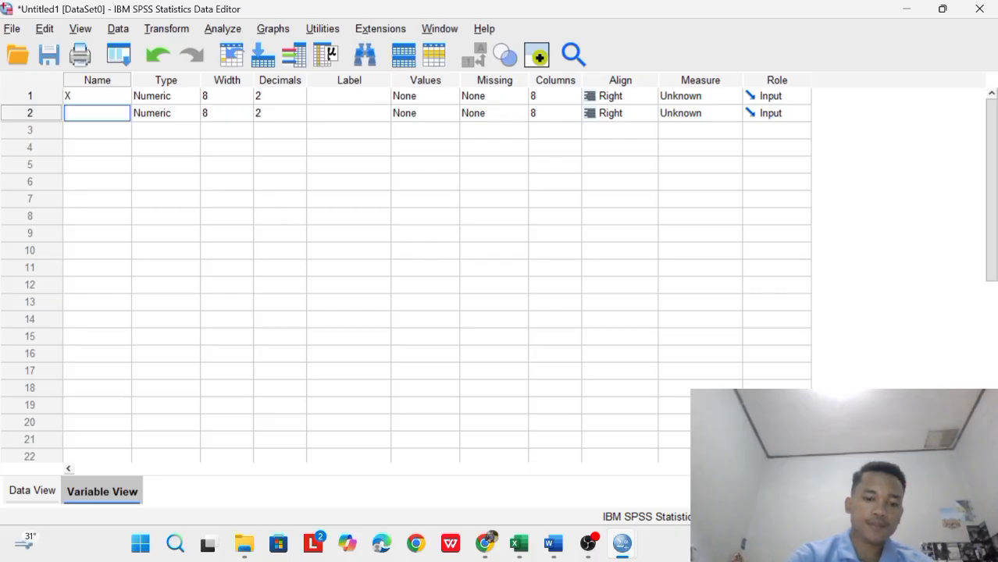
Label variable X as TINGKAT PENDIDIKAN and variable Y as PERTUMBUHAN EKONOMI.
{"action": "left_click", "coordinate": [344, 97]}
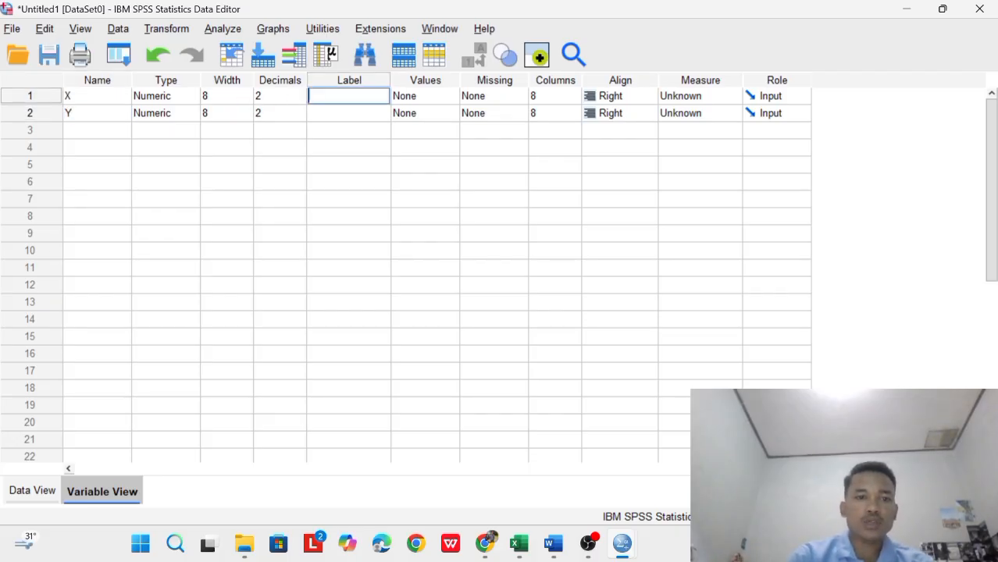
{"action": "type", "text": "TING"}
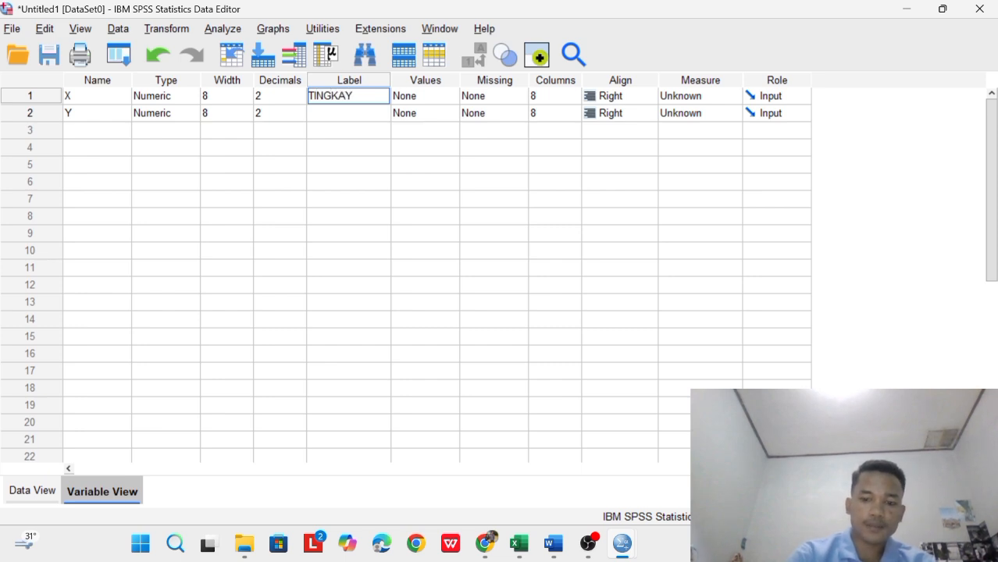
{"action": "type", "text": "KAT PENDIDIKAN"}
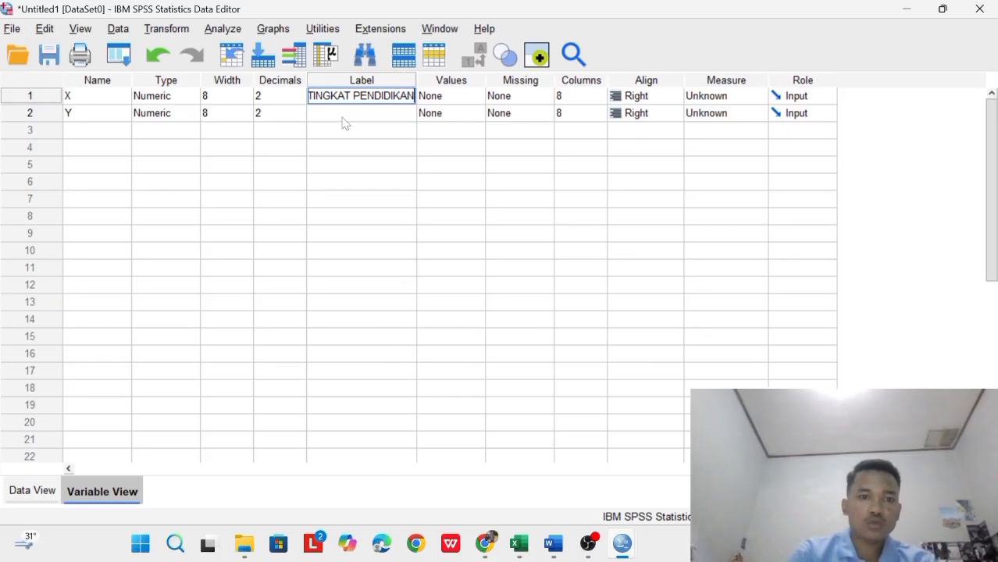
{"action": "key", "text": "Return"}
{"action": "type", "text": "PERTUMBUHAN EKONOMI"}
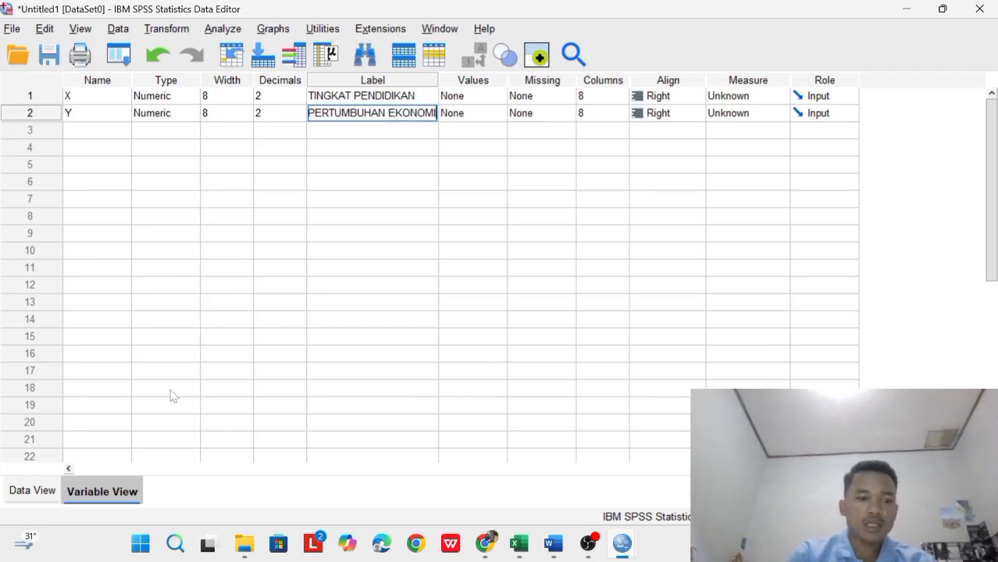
Set up a linear regression with TINGKAT PENDIDIKAN as the independent variable and PERTUMBUHAN EKONOMI as the dependent variable.
{"action": "left_click", "coordinate": [29, 492]}
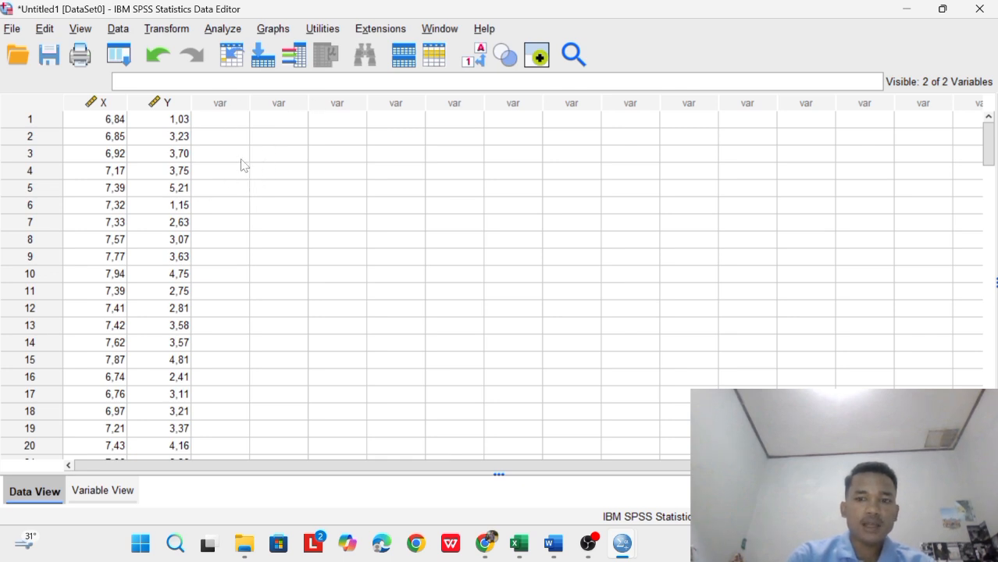
{"action": "left_click", "coordinate": [229, 28]}
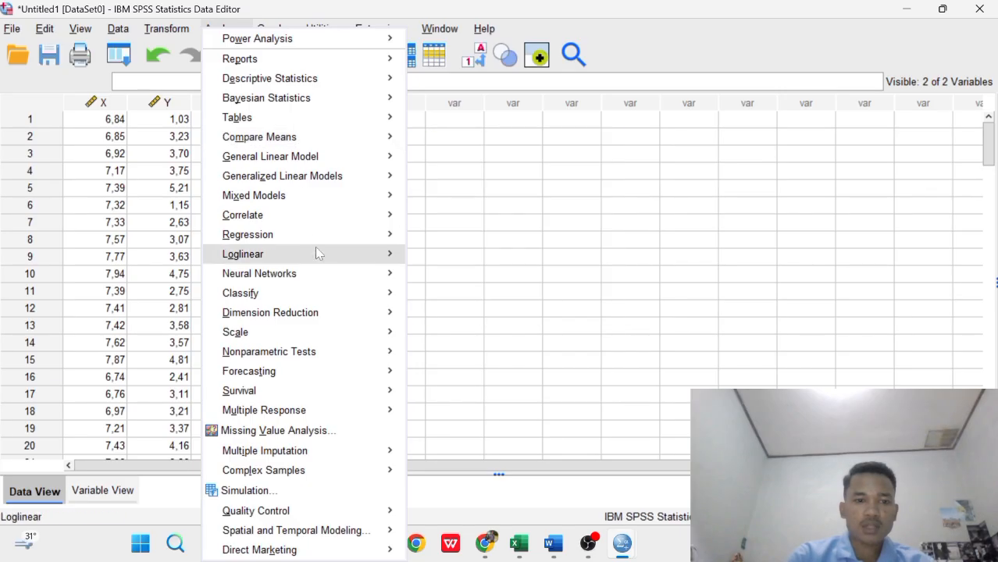
{"action": "mouse_move", "coordinate": [348, 258]}
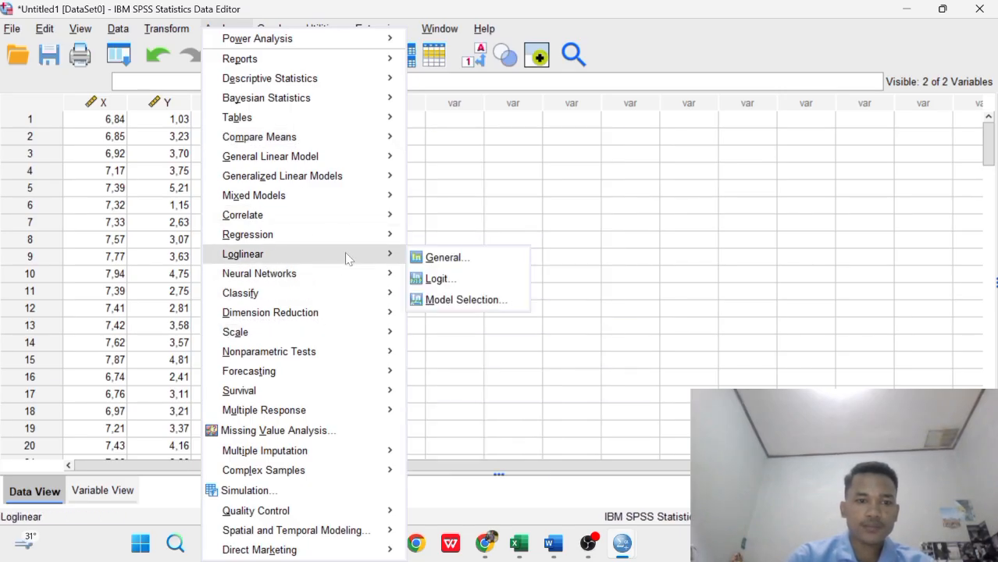
{"action": "mouse_move", "coordinate": [375, 242]}
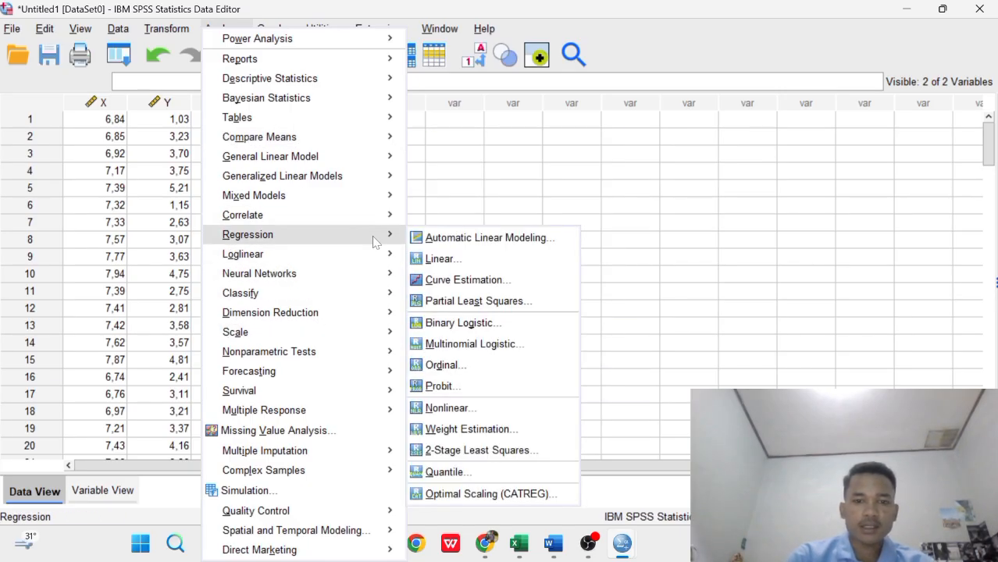
{"action": "left_click", "coordinate": [469, 258]}
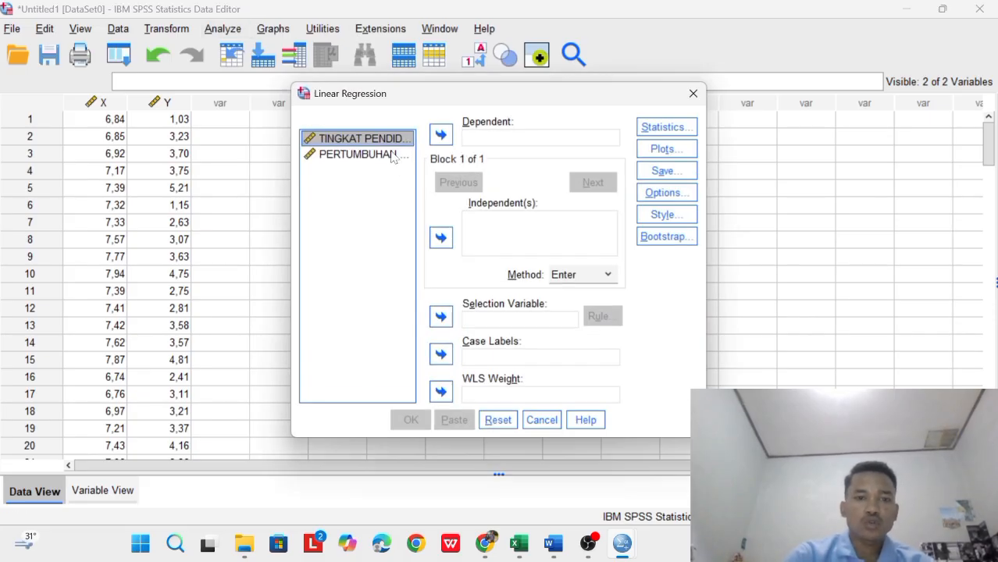
{"action": "left_click", "coordinate": [440, 241]}
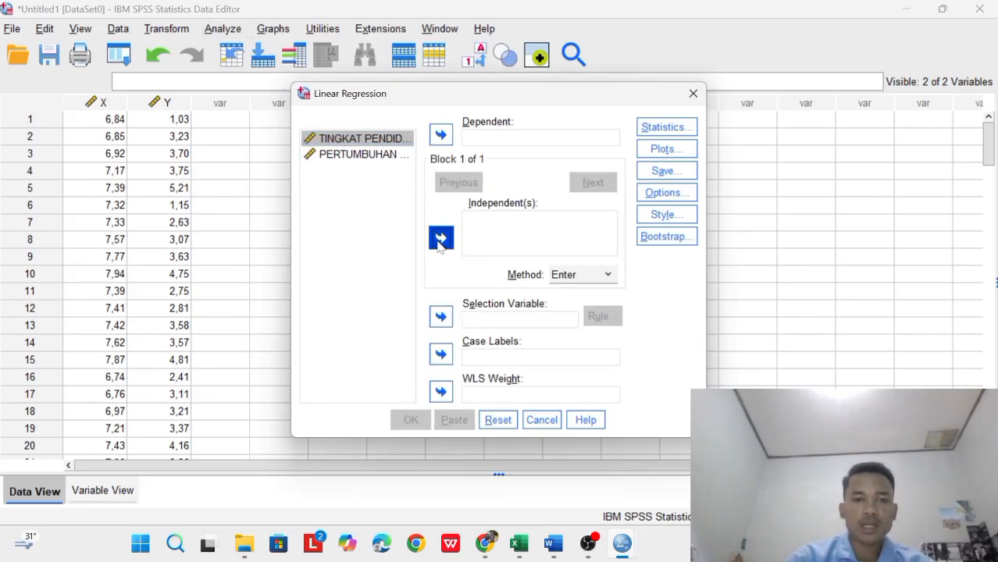
{"action": "left_click", "coordinate": [378, 155]}
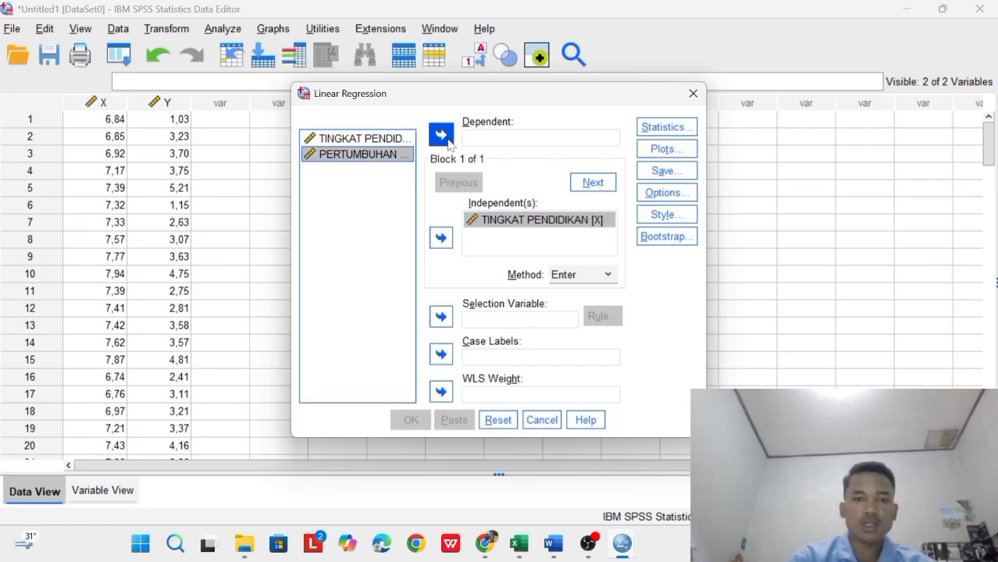
{"action": "left_click", "coordinate": [441, 135]}
Set the regression to save unstandardized residuals and include the Durbin-Watson statistic.
{"action": "left_click", "coordinate": [665, 173]}
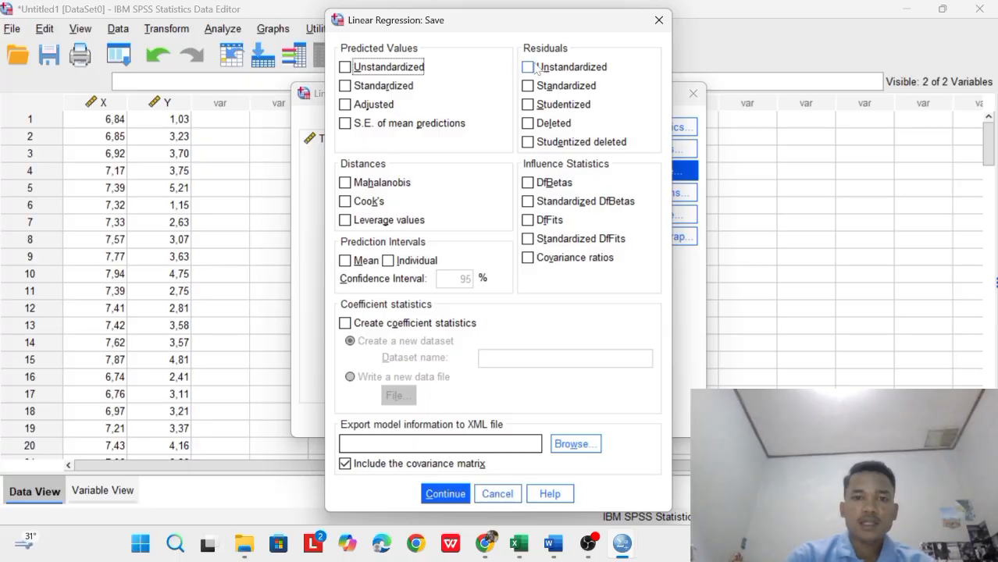
{"action": "left_click", "coordinate": [531, 71]}
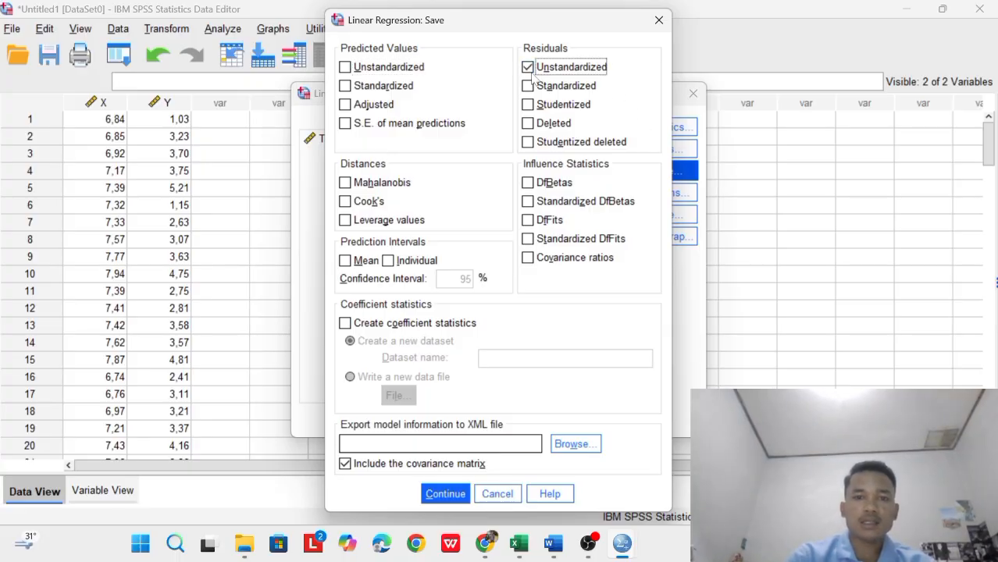
{"action": "left_click", "coordinate": [442, 495]}
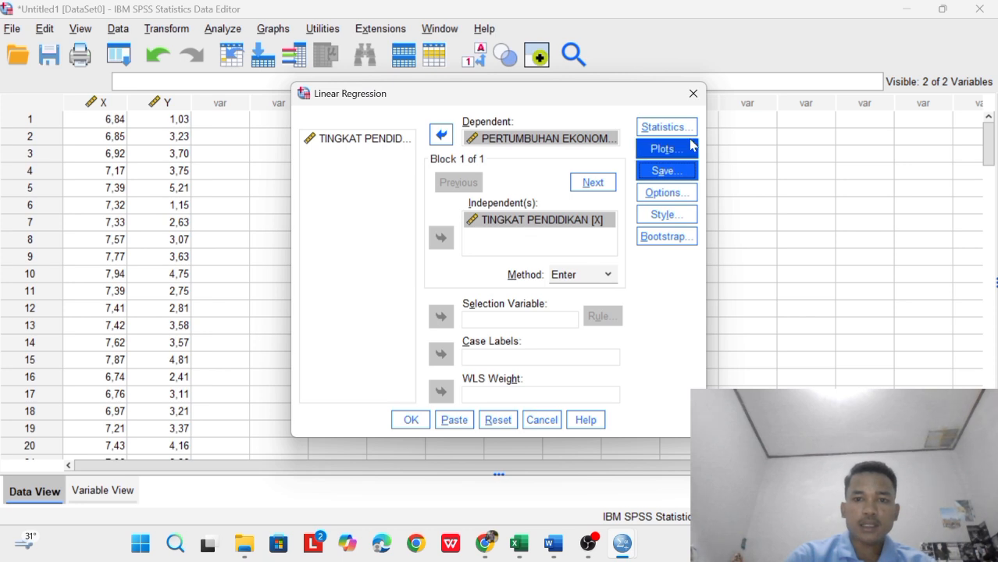
{"action": "left_click", "coordinate": [665, 128]}
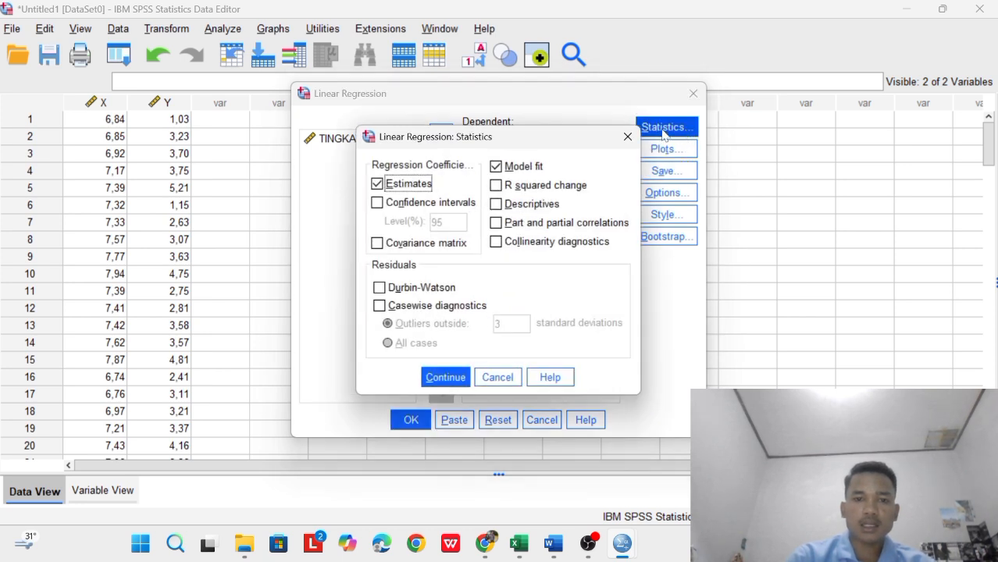
{"action": "left_click", "coordinate": [380, 288]}
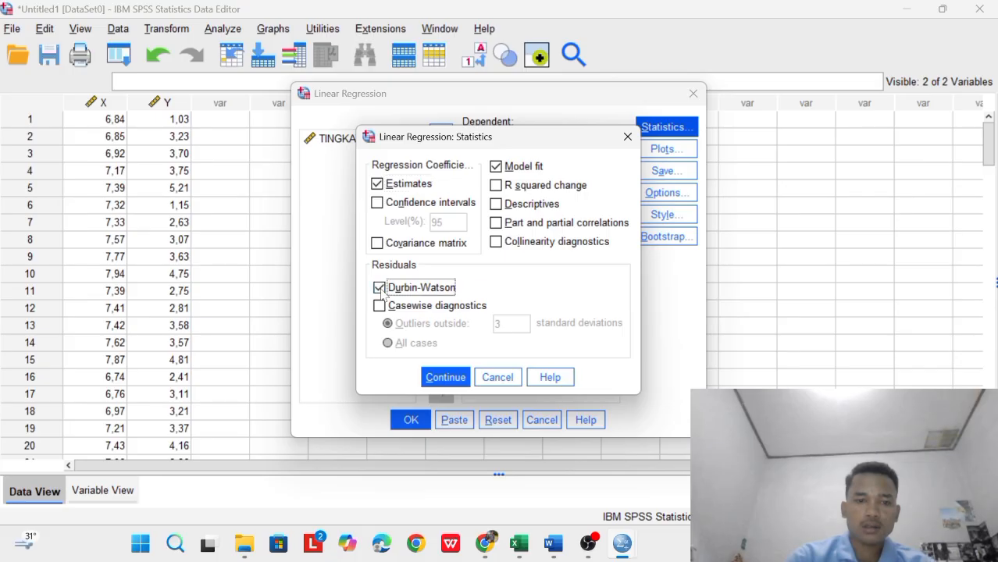
{"action": "left_click", "coordinate": [462, 381]}
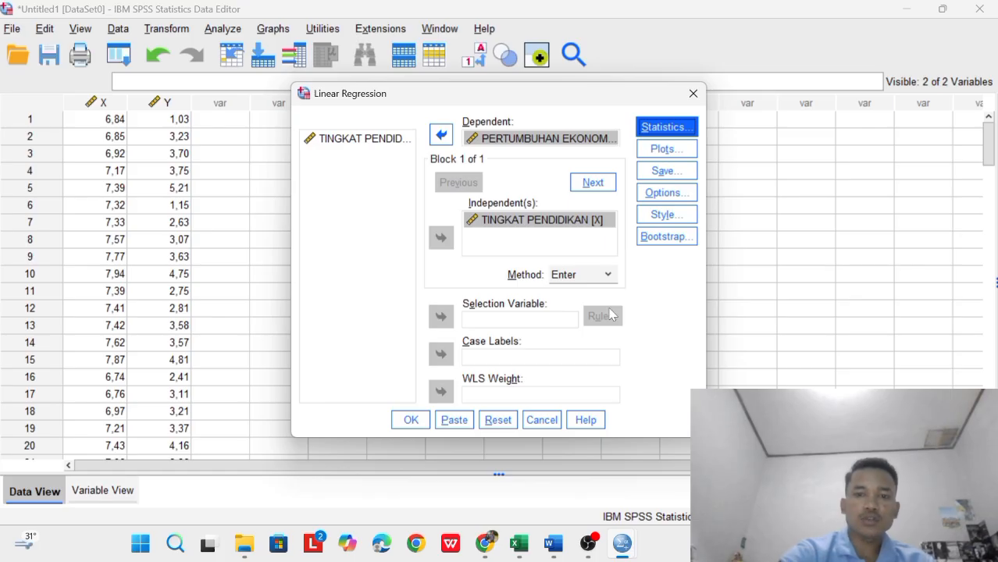
Define the regression scatter plot with *ZPRED as X and *ZRESID as Y.
{"action": "left_click", "coordinate": [667, 154]}
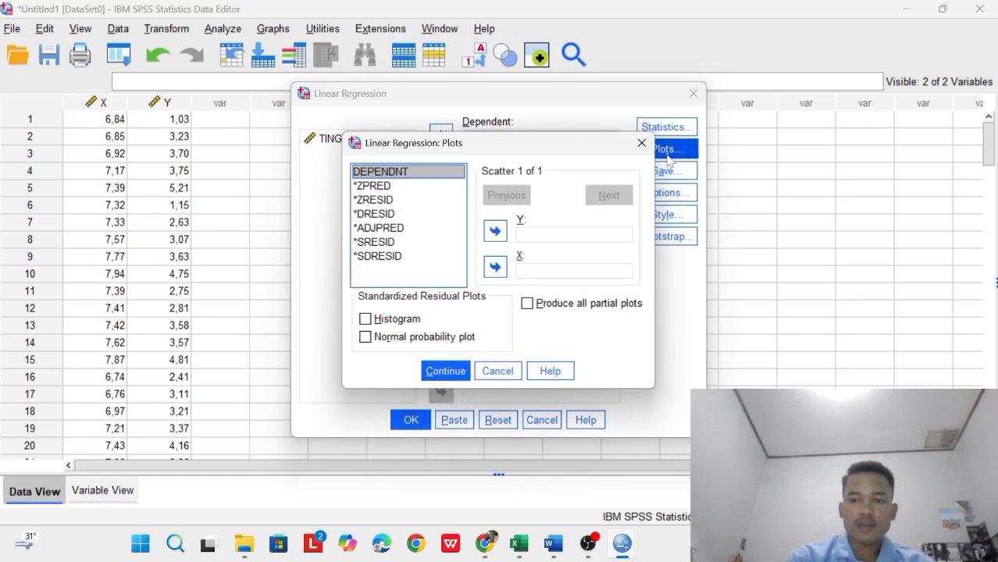
{"action": "left_click", "coordinate": [376, 186]}
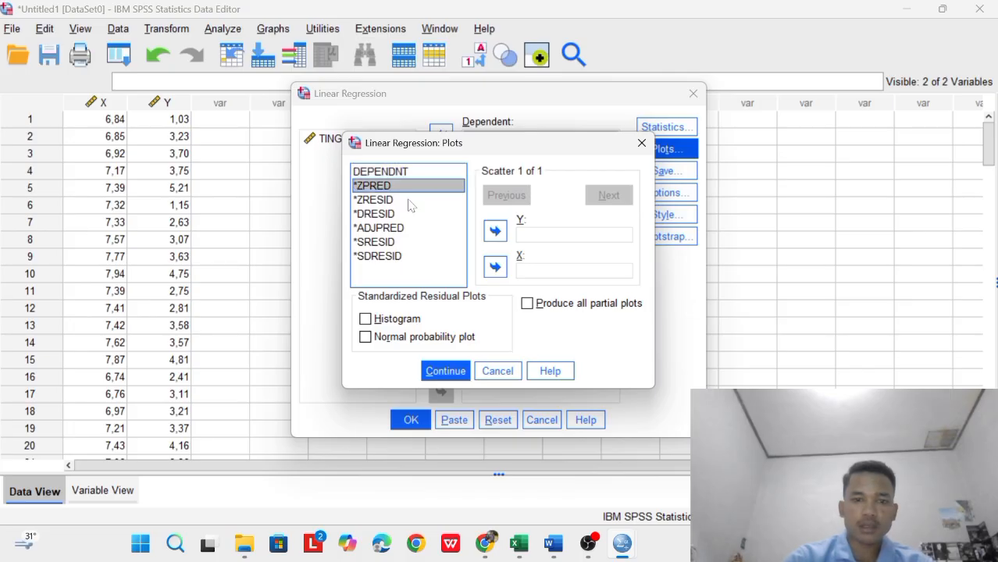
{"action": "left_click", "coordinate": [495, 268]}
{"action": "left_click", "coordinate": [387, 203]}
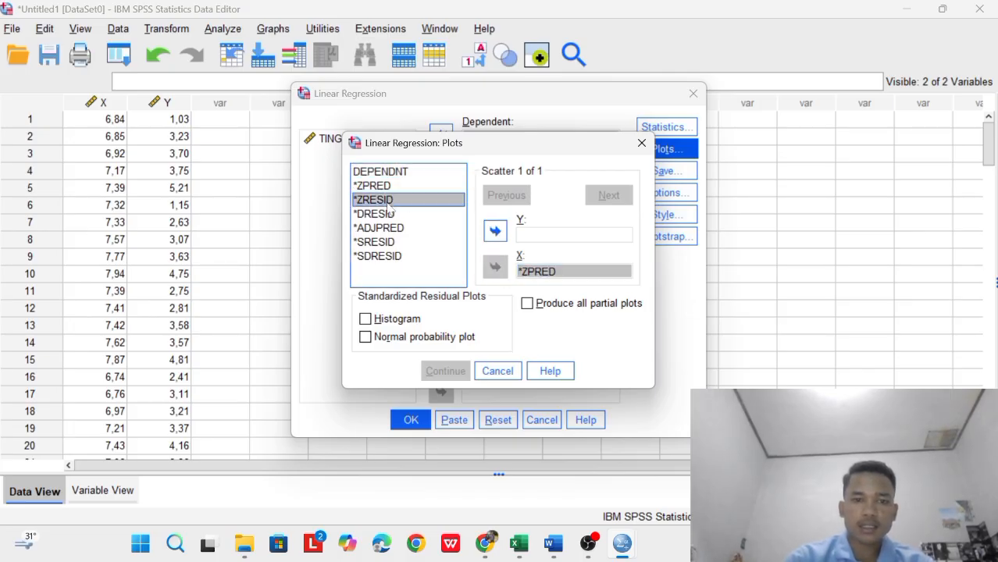
{"action": "left_click", "coordinate": [495, 231]}
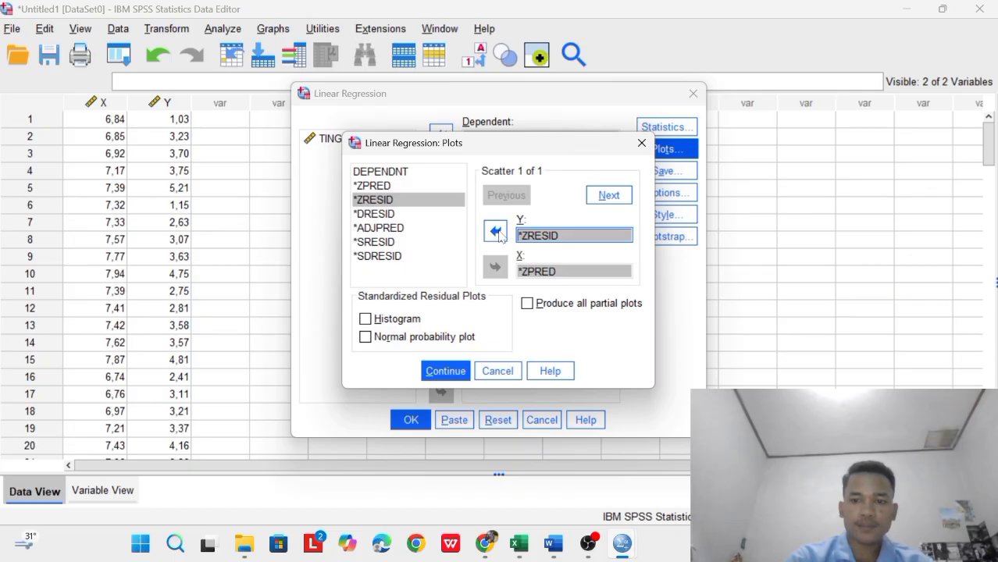
{"action": "left_click", "coordinate": [541, 237]}
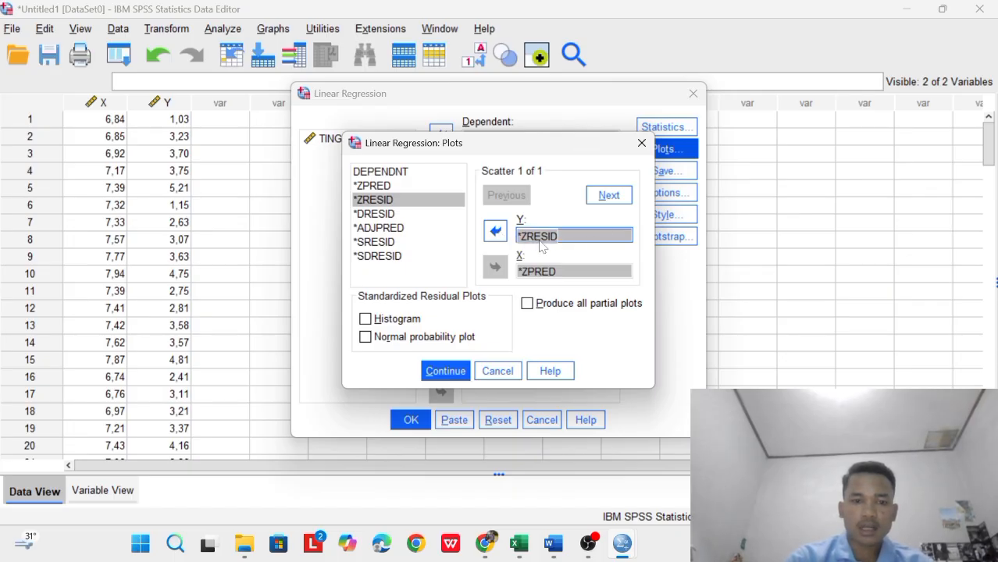
{"action": "left_click", "coordinate": [458, 372]}
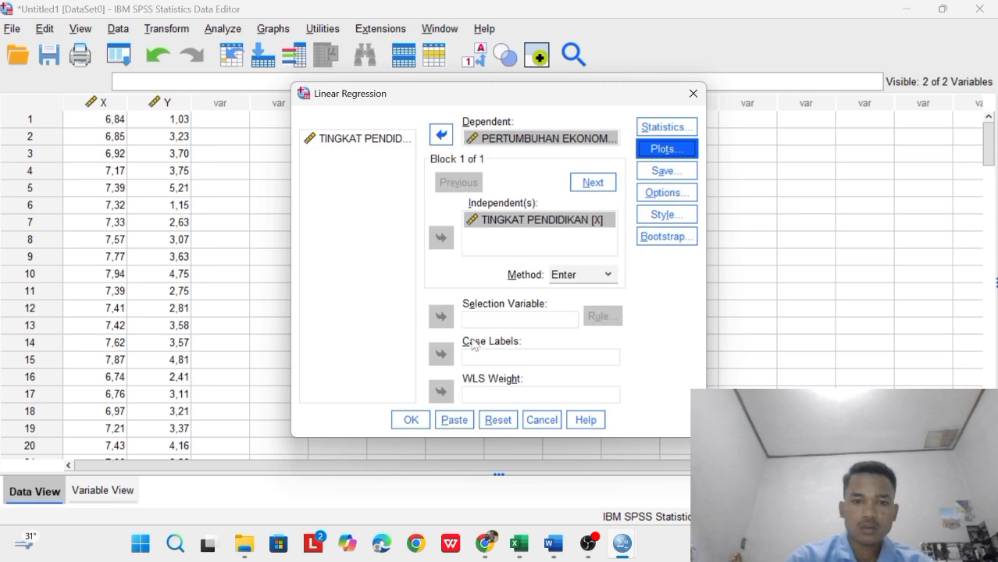
Run the linear regression and view the Model Summary and ANOVA tables in the output.
{"action": "left_click", "coordinate": [411, 423]}
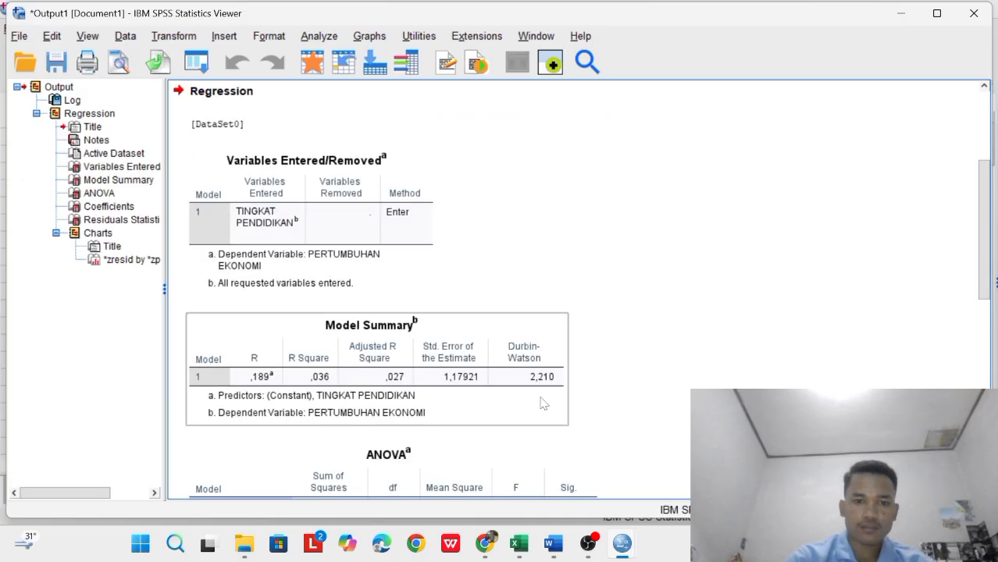
{"action": "scroll", "coordinate": [586, 384], "scroll_direction": "down", "scroll_amount": 2}
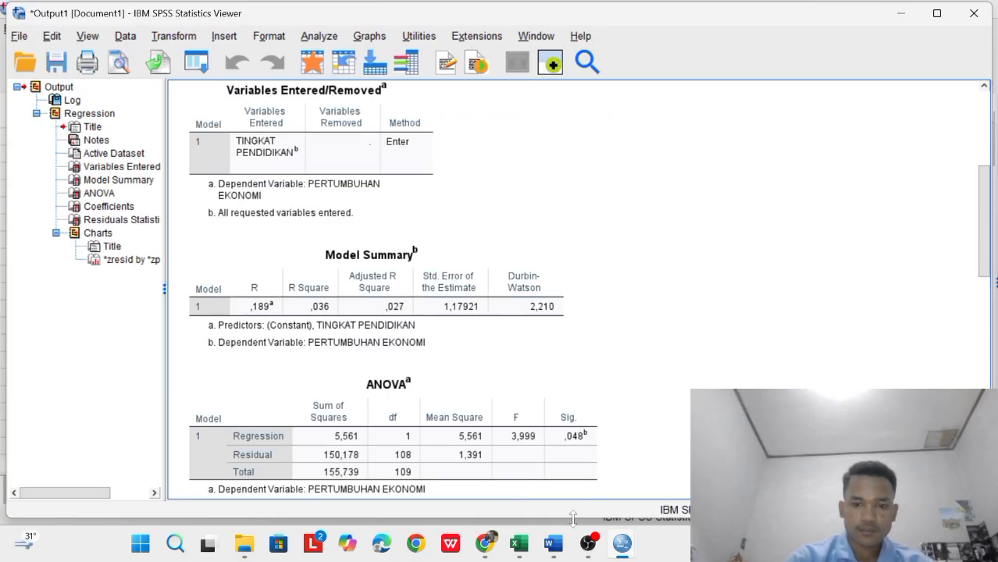
In the Data Editor, compute a new variable Abs_RES with the numeric expression ABS (RES_1).
{"action": "mouse_move", "coordinate": [623, 542]}
{"action": "left_click", "coordinate": [586, 478]}
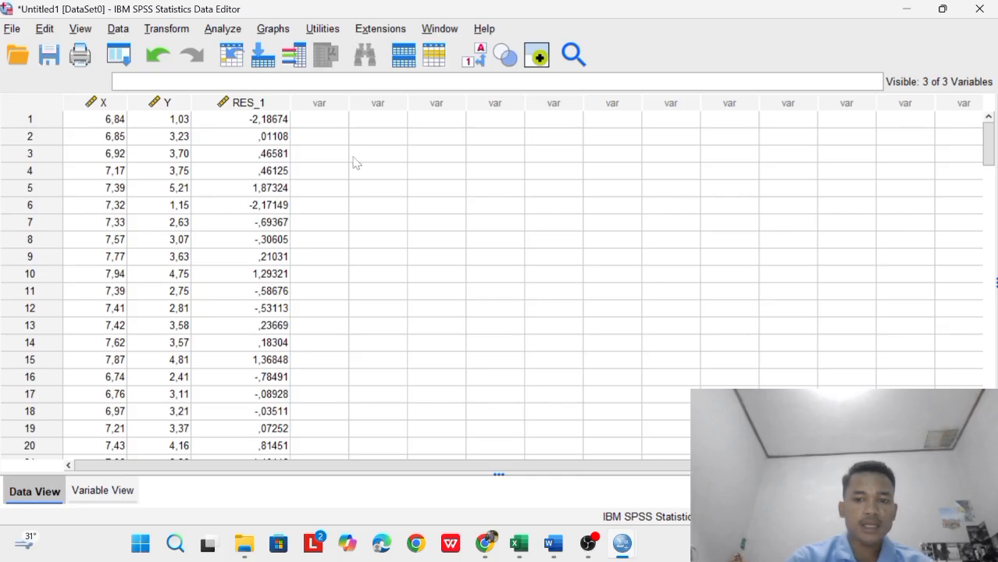
{"action": "left_click", "coordinate": [188, 31]}
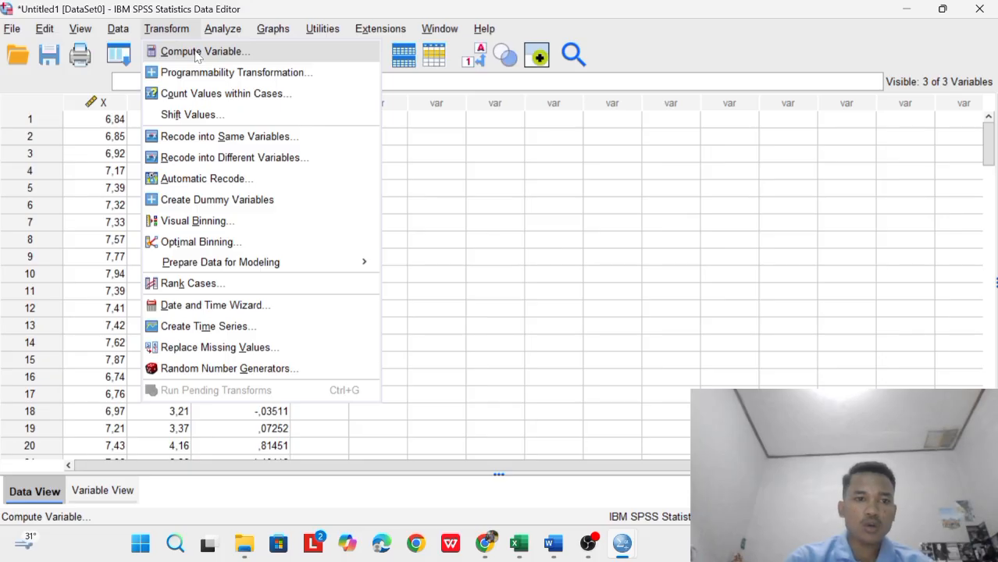
{"action": "left_click", "coordinate": [212, 52]}
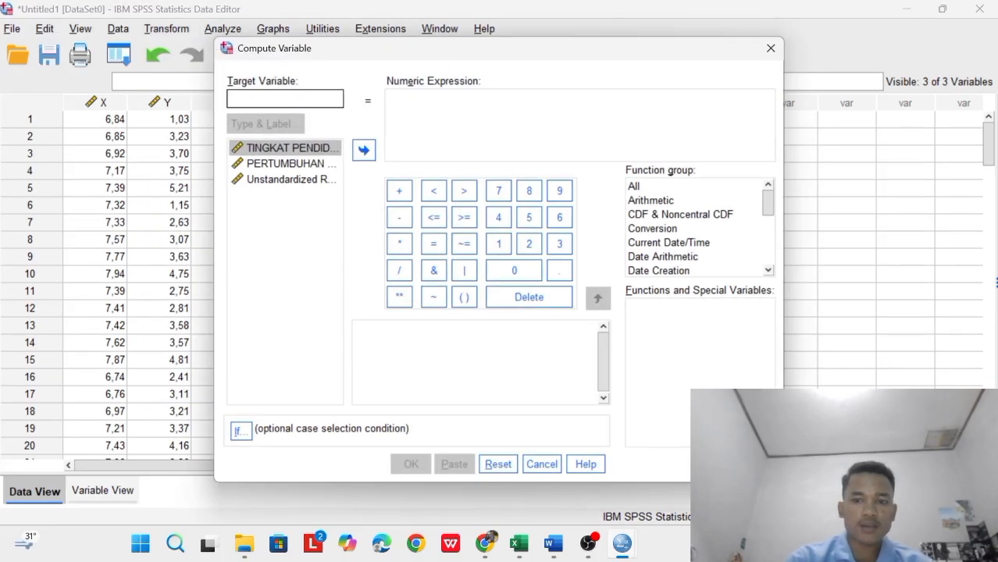
{"action": "type", "text": "Abs"}
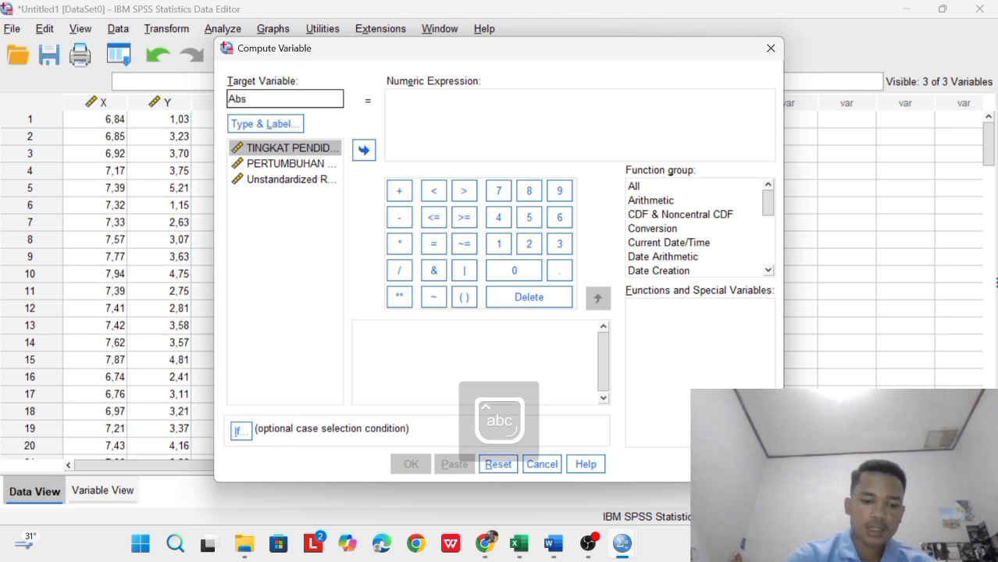
{"action": "type", "text": "_"}
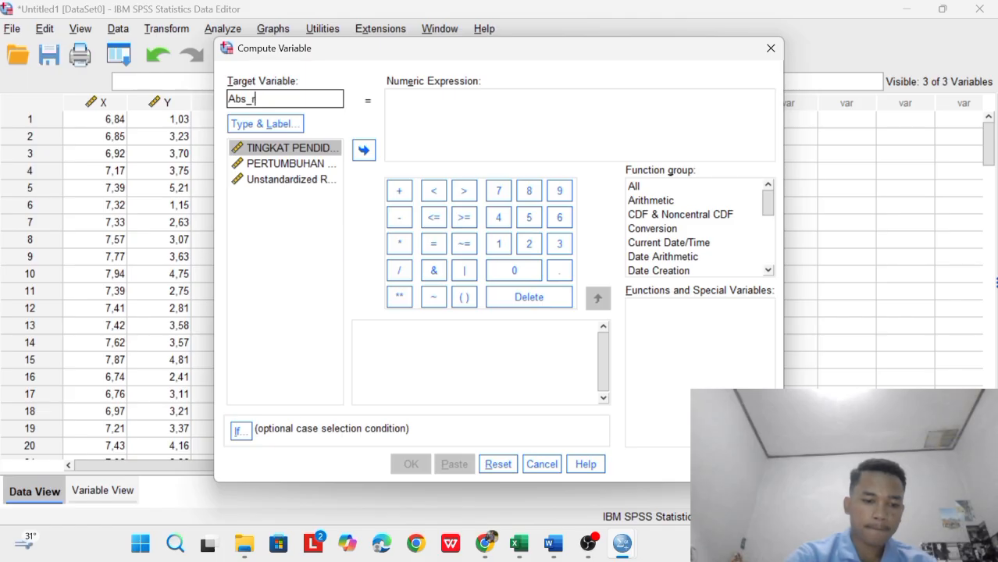
{"action": "key", "text": "Caps_Lock"}
{"action": "type", "text": "RES"}
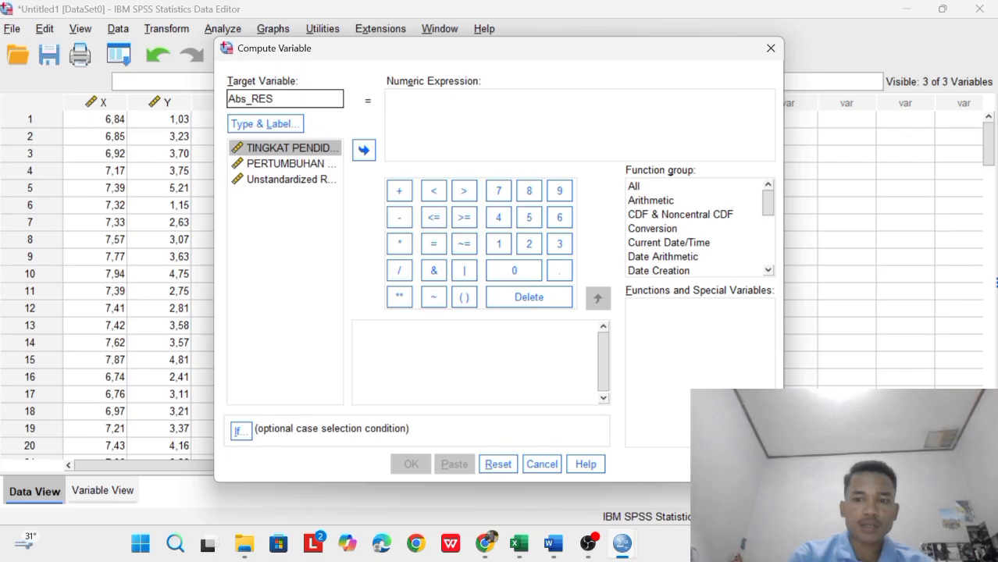
{"action": "left_click", "coordinate": [391, 99]}
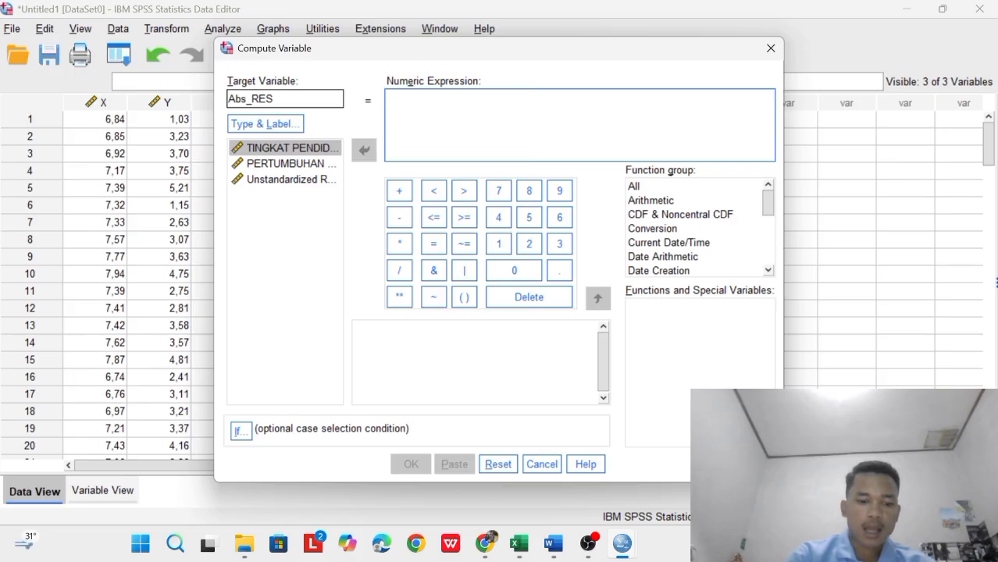
{"action": "type", "text": "ABS (RES_"}
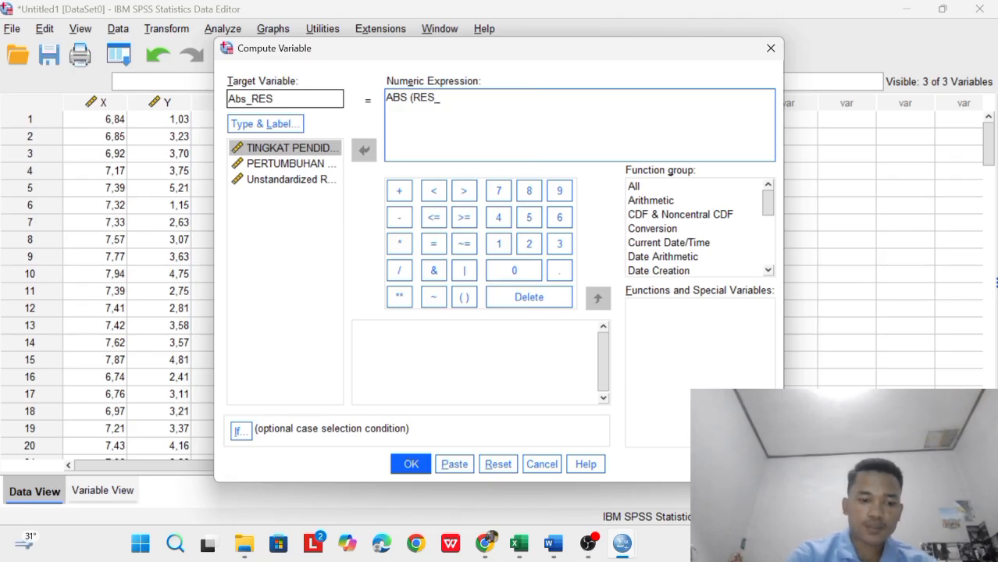
{"action": "type", "text": "1"}
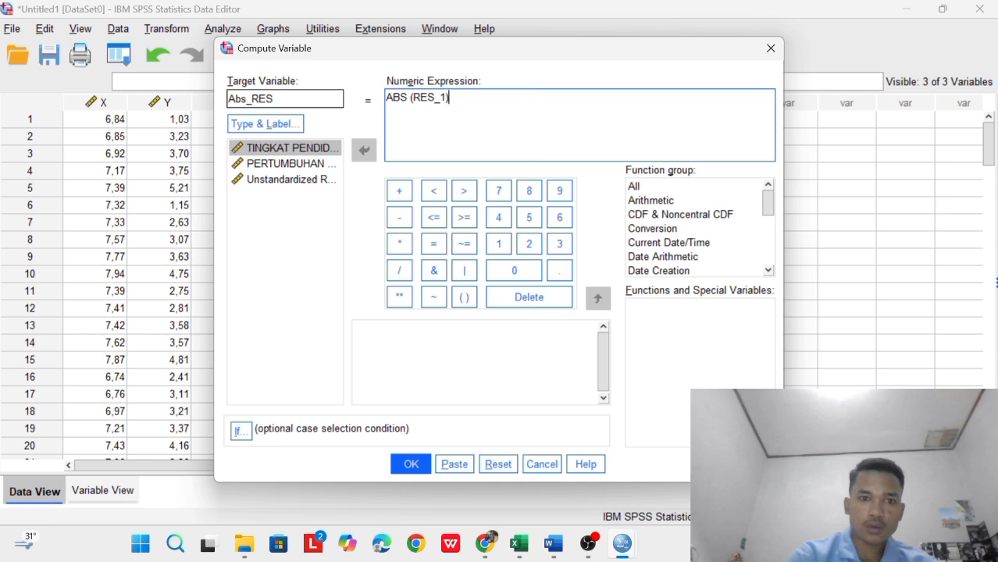
{"action": "left_click", "coordinate": [410, 464]}
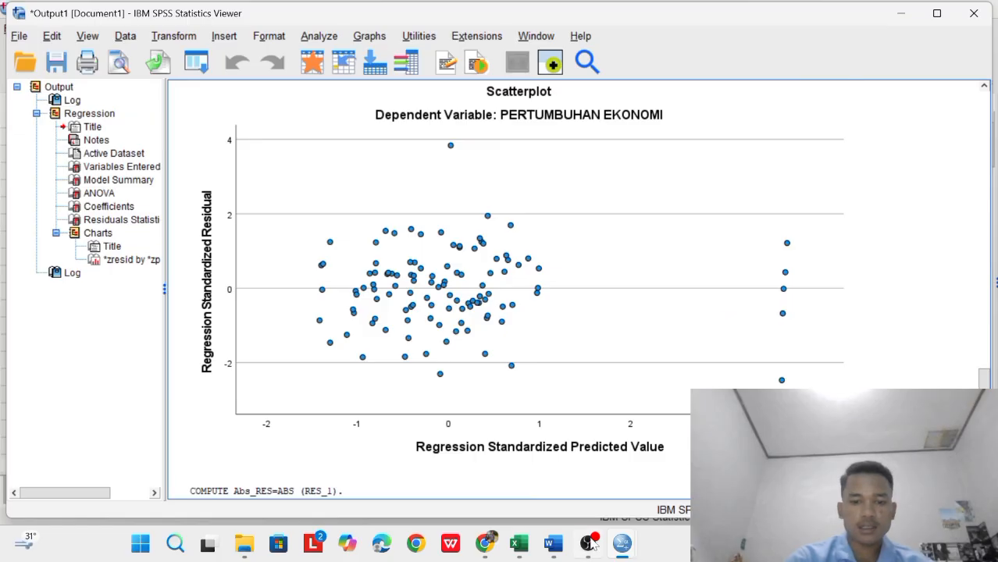
From the Data Editor, run a legacy 1-Sample K-S test on Unstandardized Residual [RES_1] against the Normal distribution using sample data.
{"action": "mouse_move", "coordinate": [619, 549]}
{"action": "left_click", "coordinate": [539, 453]}
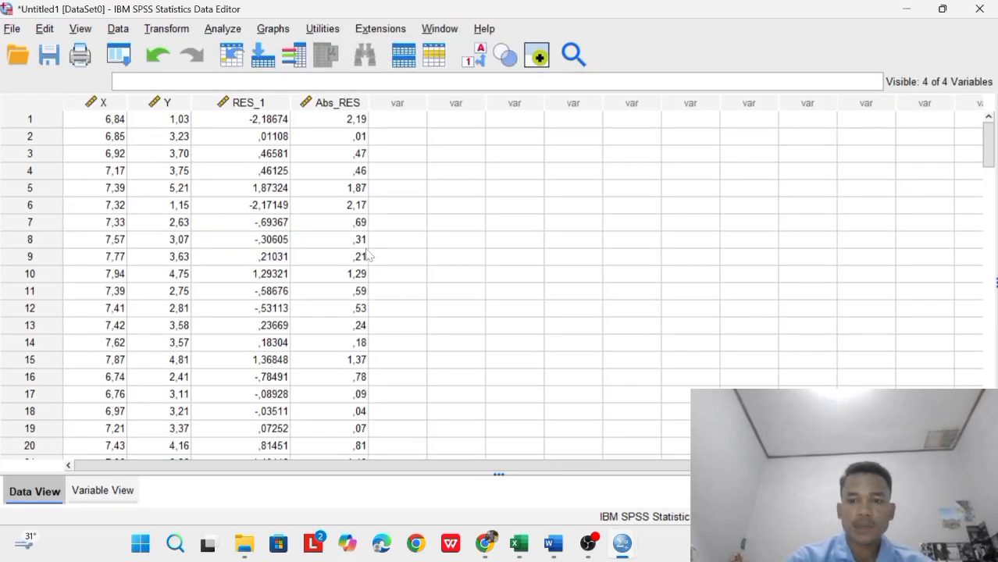
{"action": "left_click", "coordinate": [224, 28]}
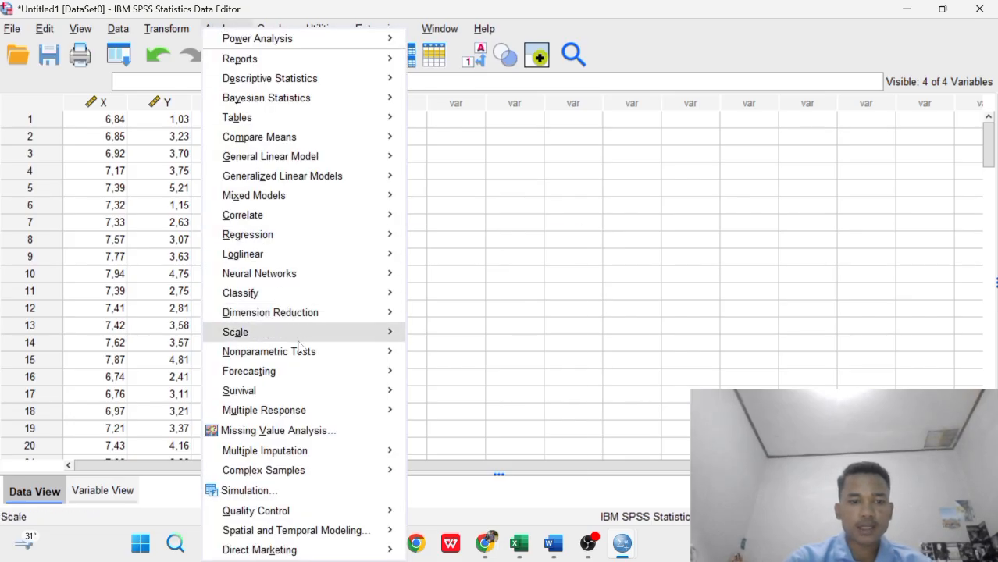
{"action": "mouse_move", "coordinate": [339, 351]}
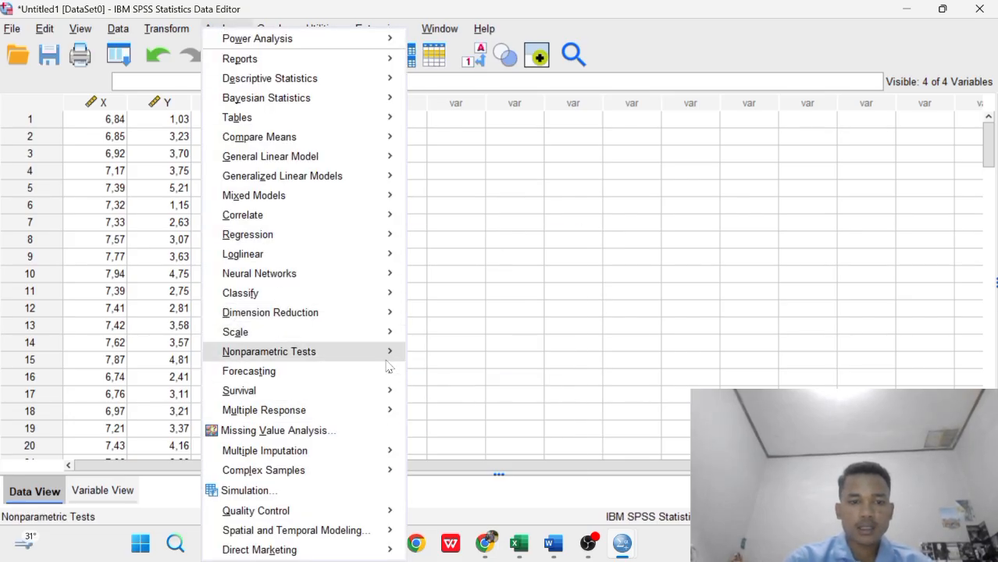
{"action": "mouse_move", "coordinate": [395, 352]}
{"action": "mouse_move", "coordinate": [470, 425]}
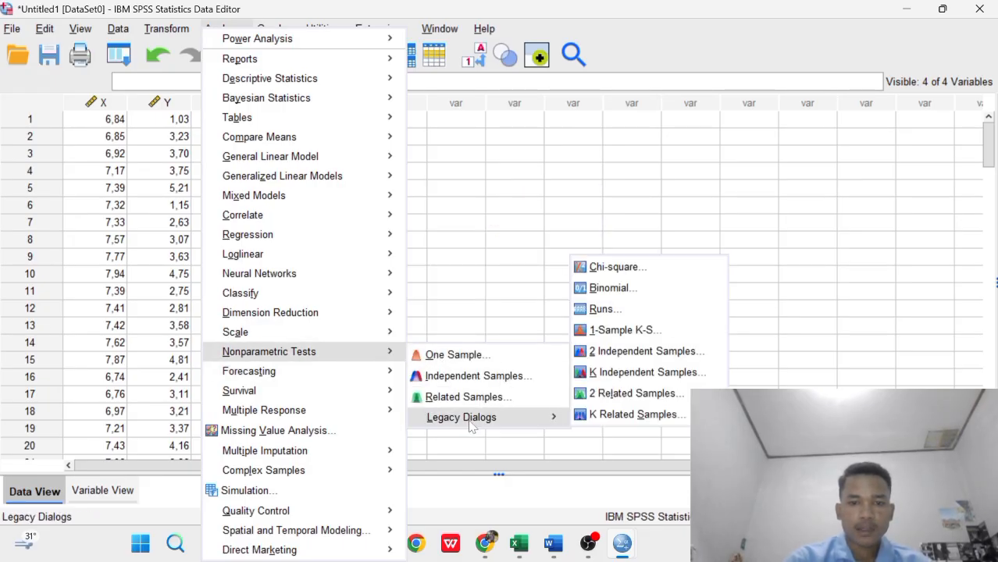
{"action": "left_click", "coordinate": [623, 332]}
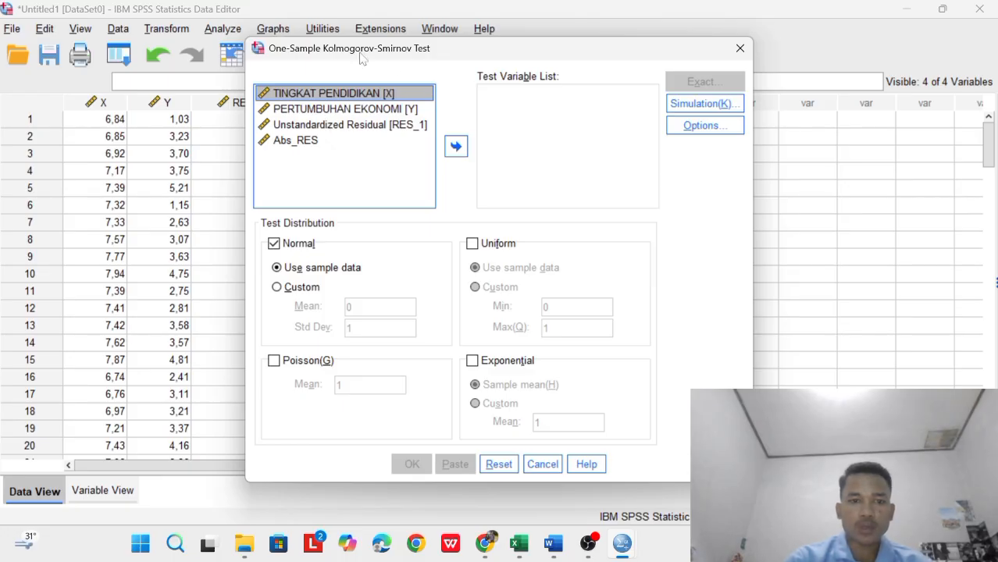
{"action": "left_click", "coordinate": [349, 125]}
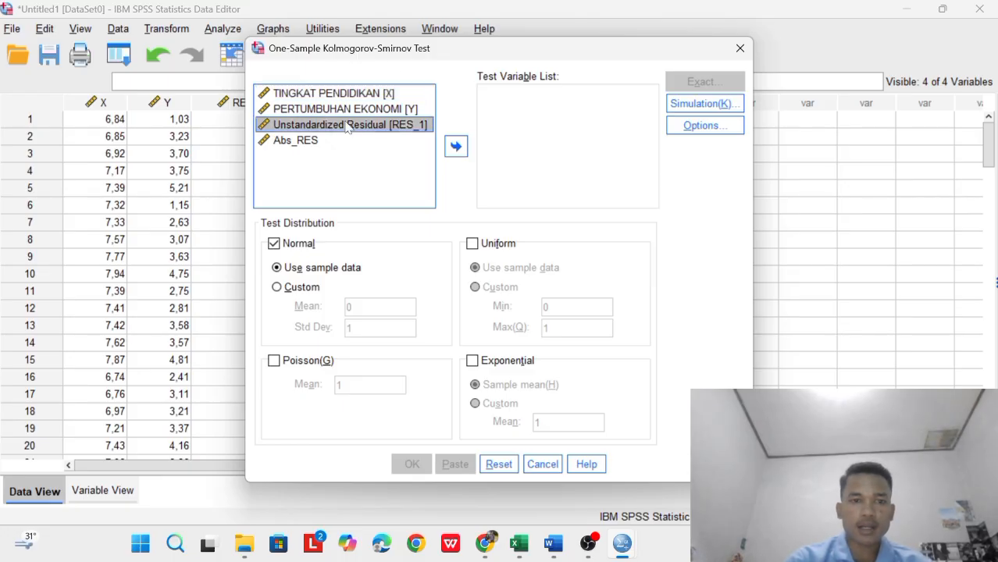
{"action": "left_click", "coordinate": [458, 146]}
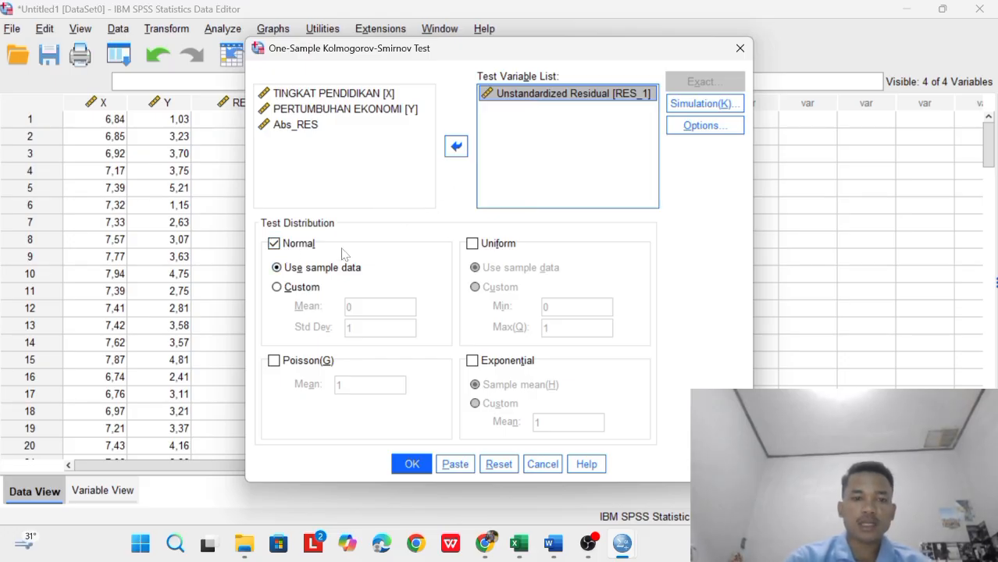
{"action": "left_click", "coordinate": [409, 464]}
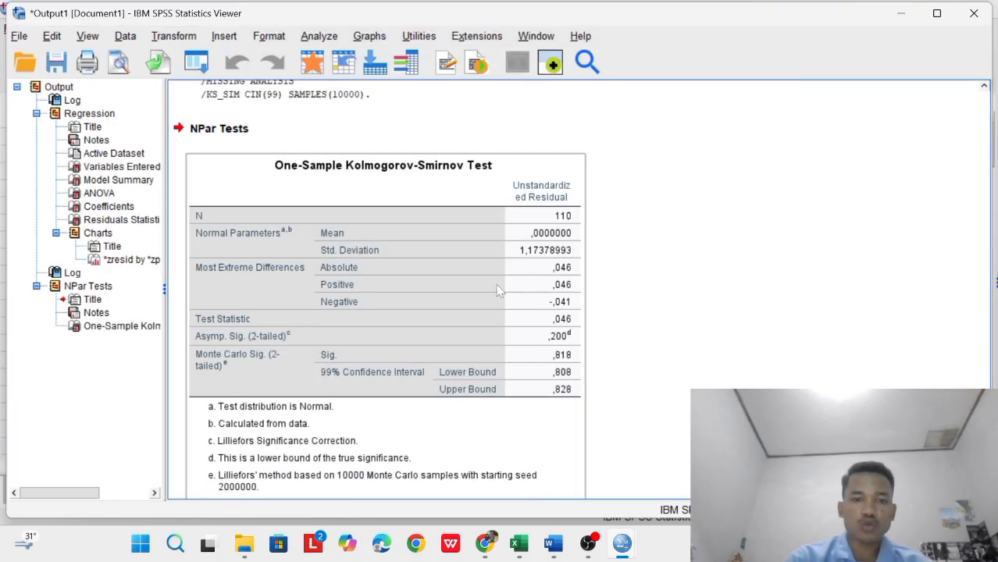
{"action": "left_click", "coordinate": [628, 332]}
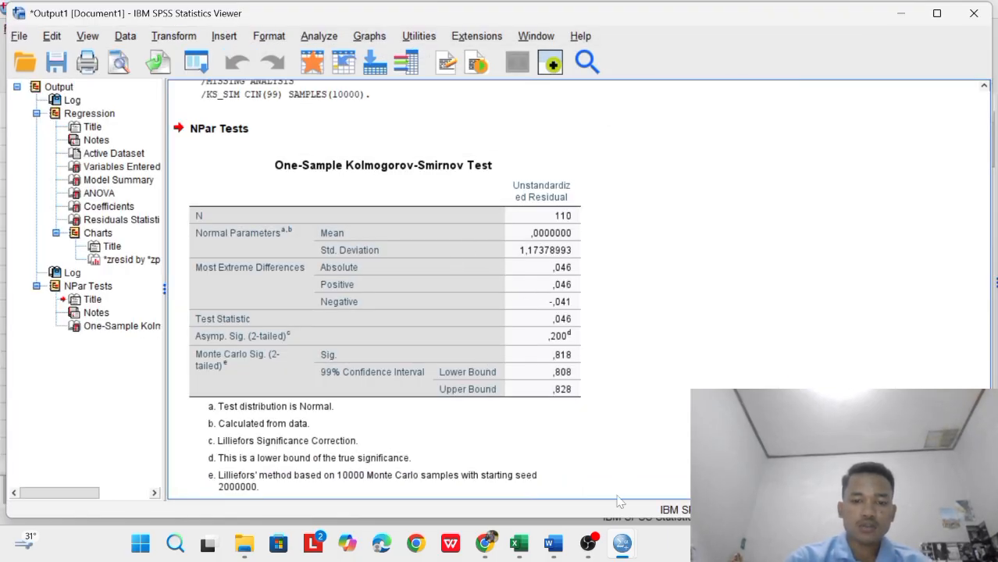
Set up a linear regression from the Data Editor with Abs_RES replacing PERTUMBUHAN EKONOMI as the dependent variable.
{"action": "mouse_move", "coordinate": [623, 542]}
{"action": "left_click", "coordinate": [570, 457]}
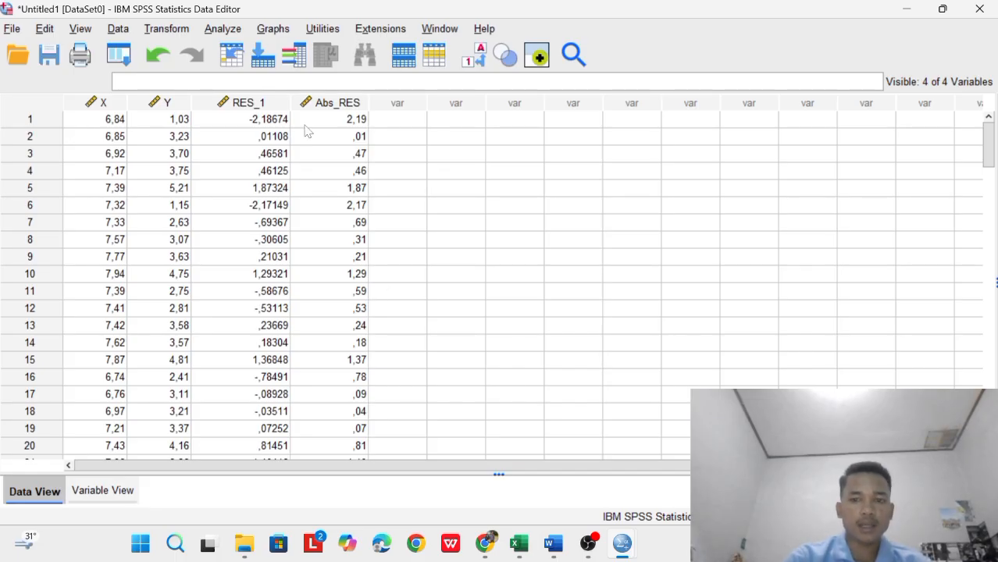
{"action": "left_click", "coordinate": [231, 29]}
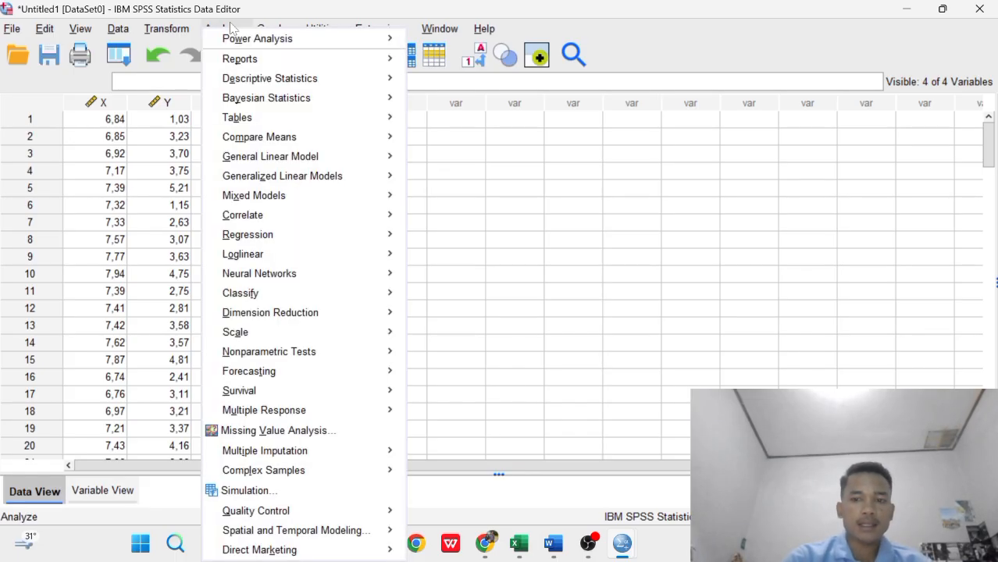
{"action": "mouse_move", "coordinate": [387, 235]}
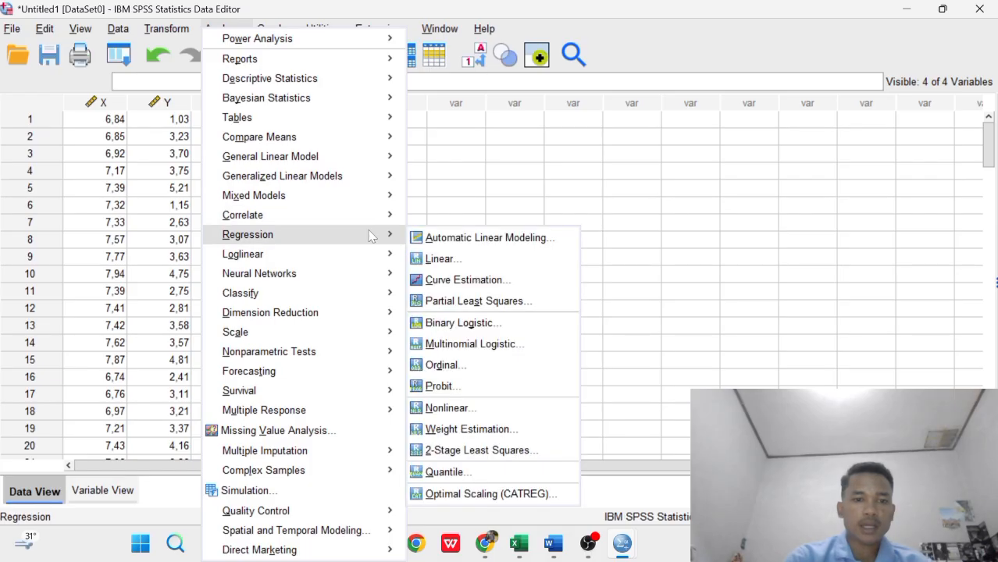
{"action": "left_click", "coordinate": [461, 260]}
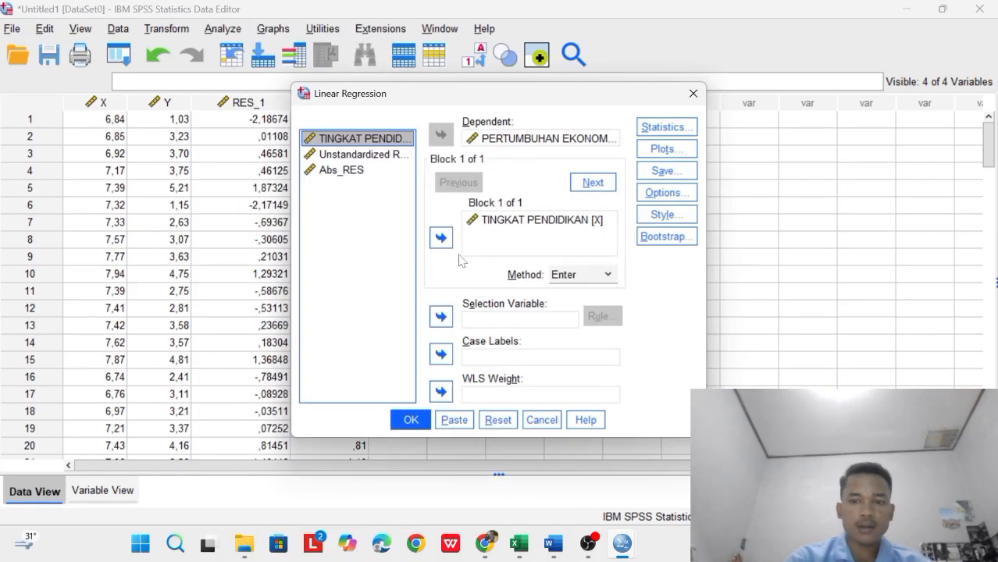
{"action": "left_click", "coordinate": [517, 140]}
{"action": "left_click", "coordinate": [442, 134]}
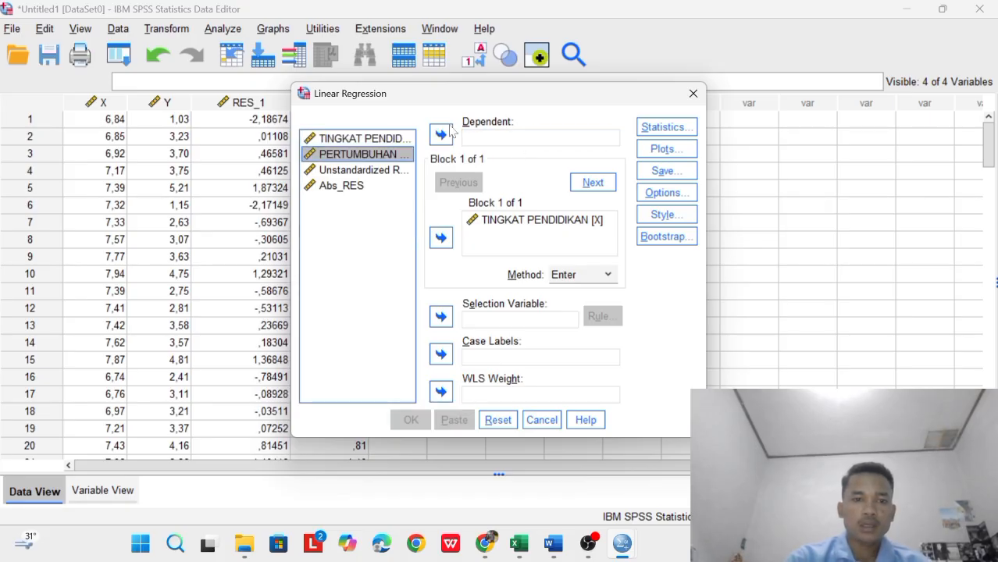
{"action": "left_click", "coordinate": [344, 186]}
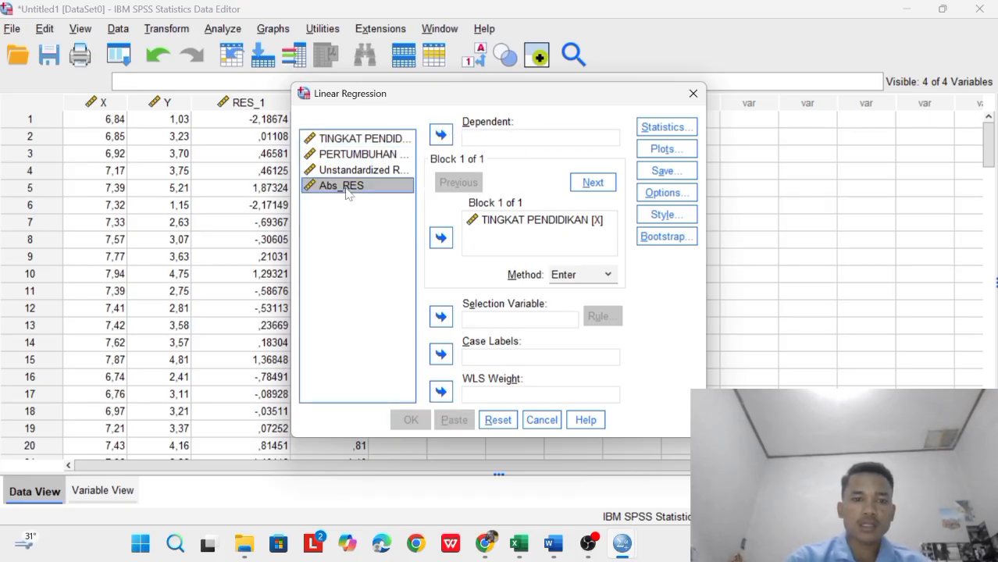
{"action": "left_click", "coordinate": [442, 135]}
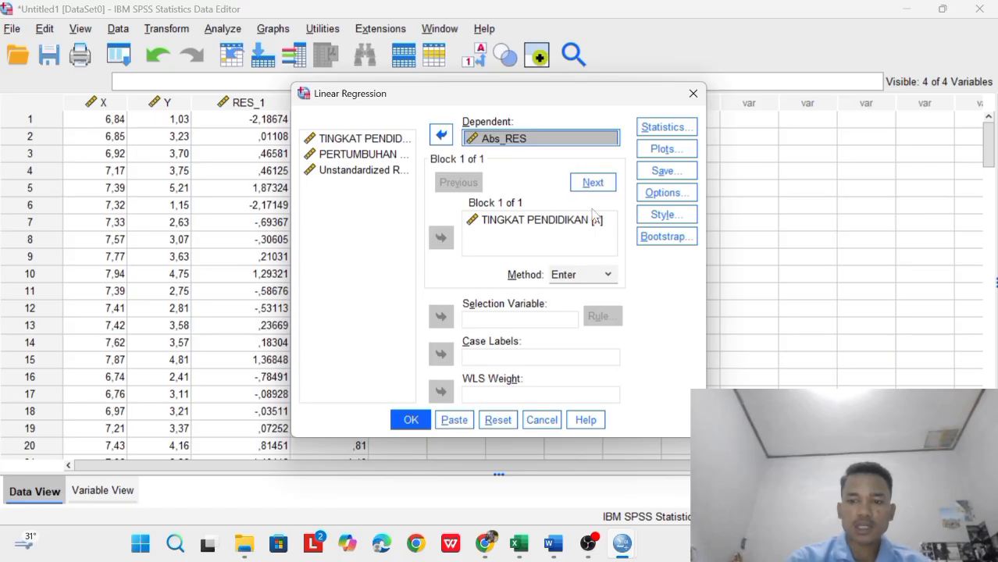
Turn off saving of unstandardized residuals and run the Abs_RES regression.
{"action": "left_click", "coordinate": [664, 174]}
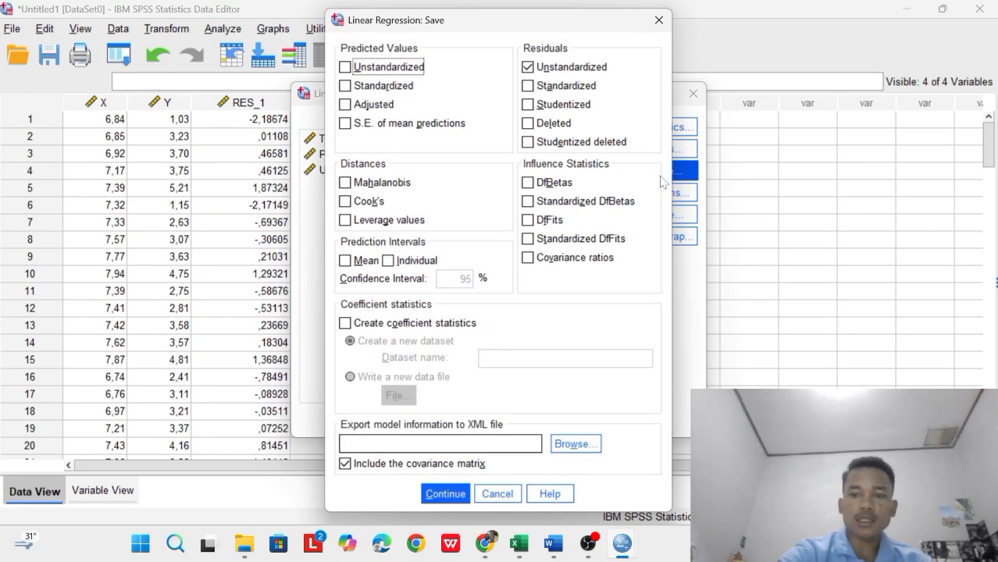
{"action": "left_click", "coordinate": [537, 67]}
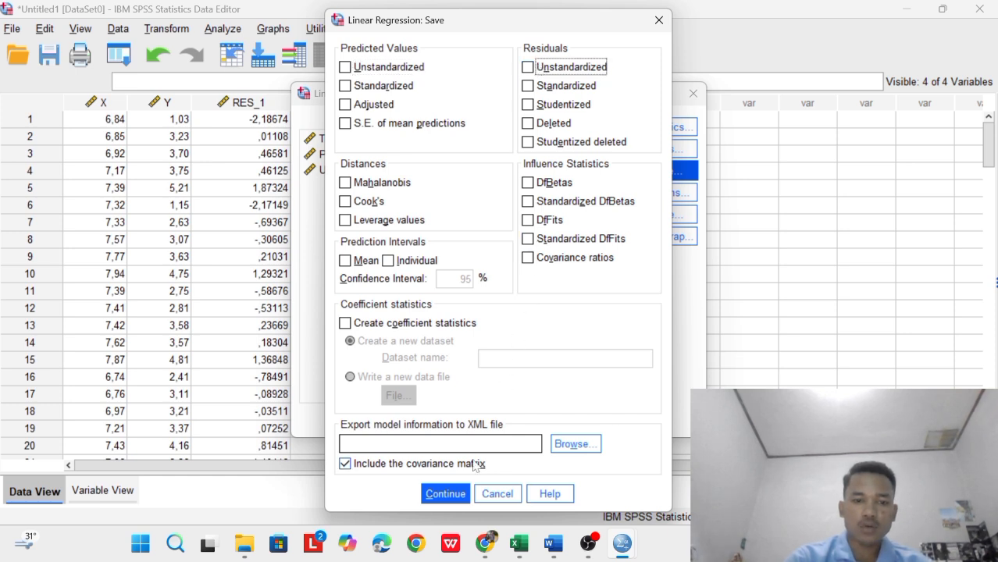
{"action": "left_click", "coordinate": [464, 495]}
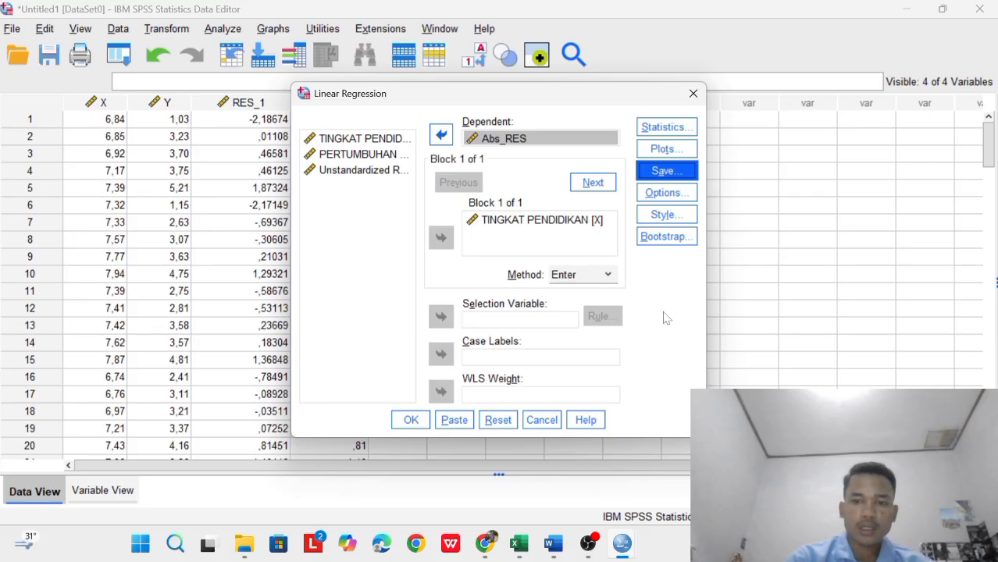
{"action": "left_click", "coordinate": [413, 422]}
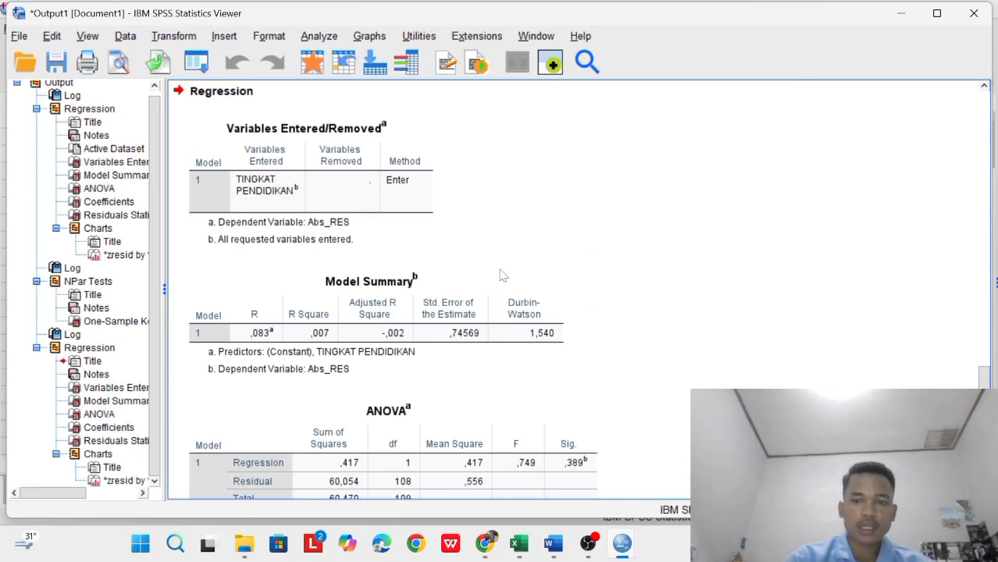
Review the output from the Abs_RES regression back to the first regression's Coefficients table, and switch to the Word document.
{"action": "scroll", "coordinate": [586, 263], "scroll_direction": "down", "scroll_amount": 3}
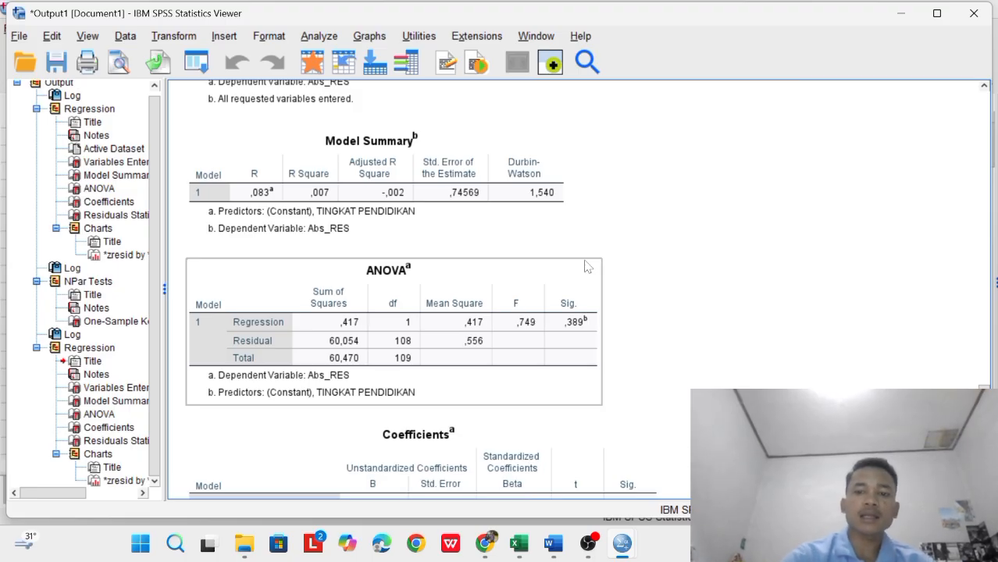
{"action": "scroll", "coordinate": [658, 222], "scroll_direction": "up", "scroll_amount": 15}
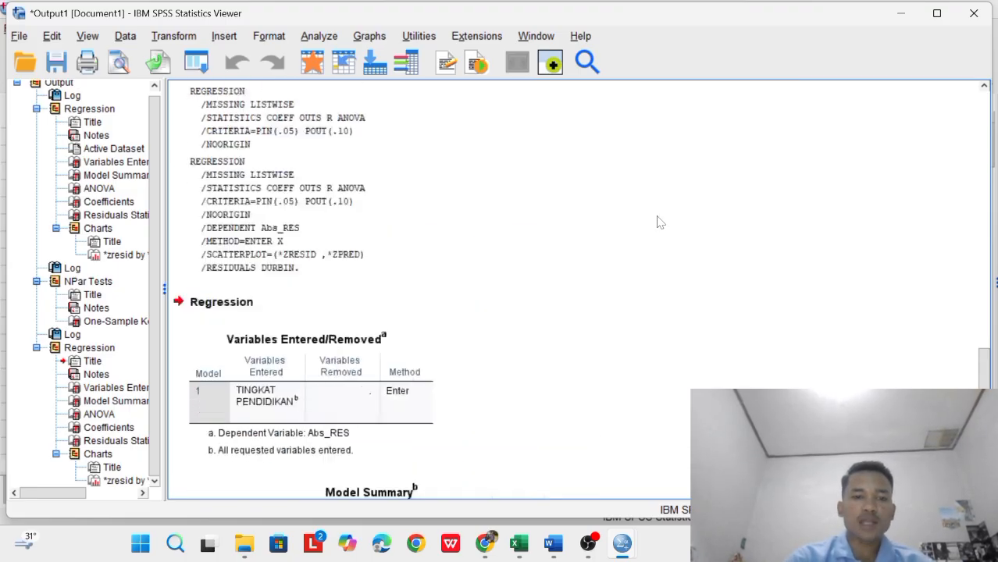
{"action": "scroll", "coordinate": [522, 294], "scroll_direction": "up", "scroll_amount": 5}
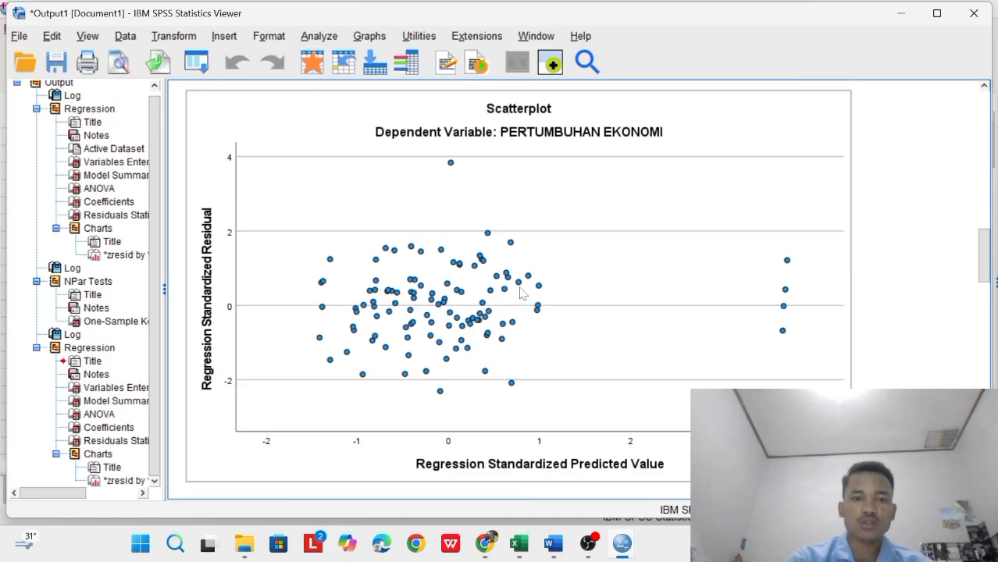
{"action": "scroll", "coordinate": [434, 273], "scroll_direction": "up", "scroll_amount": 10}
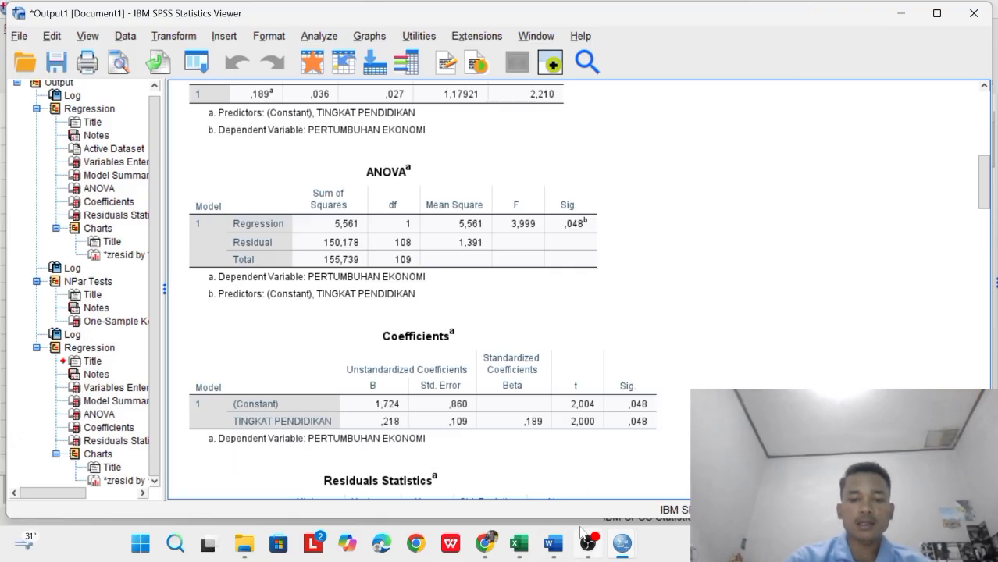
{"action": "left_click", "coordinate": [550, 545]}
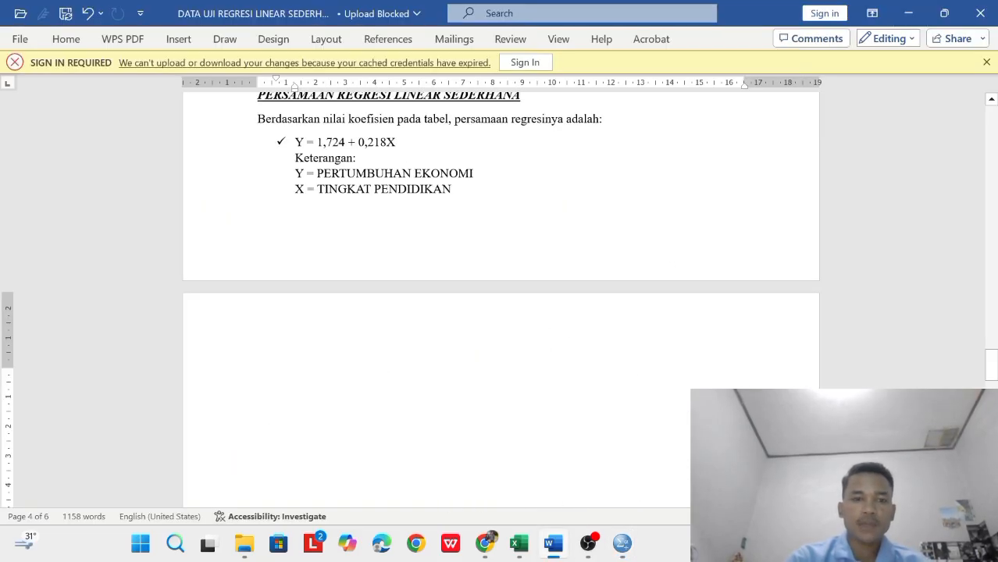
Examine the One-Sample Kolmogorov-Smirnov Test table at the start of the document and the general normality decision rule beneath it.
{"action": "scroll", "coordinate": [500, 297], "scroll_direction": "up", "scroll_amount": 20}
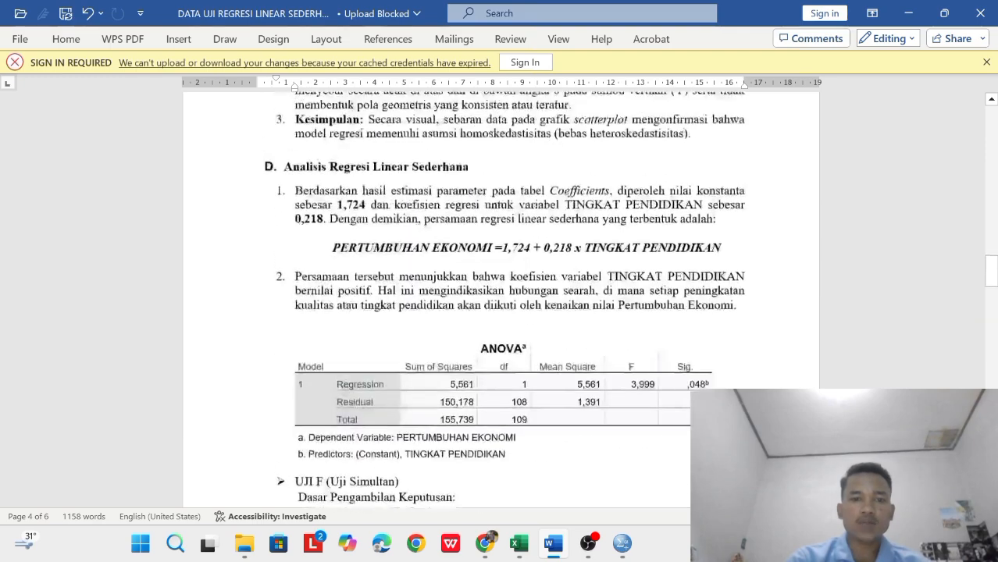
{"action": "scroll", "coordinate": [593, 295], "scroll_direction": "up", "scroll_amount": 15}
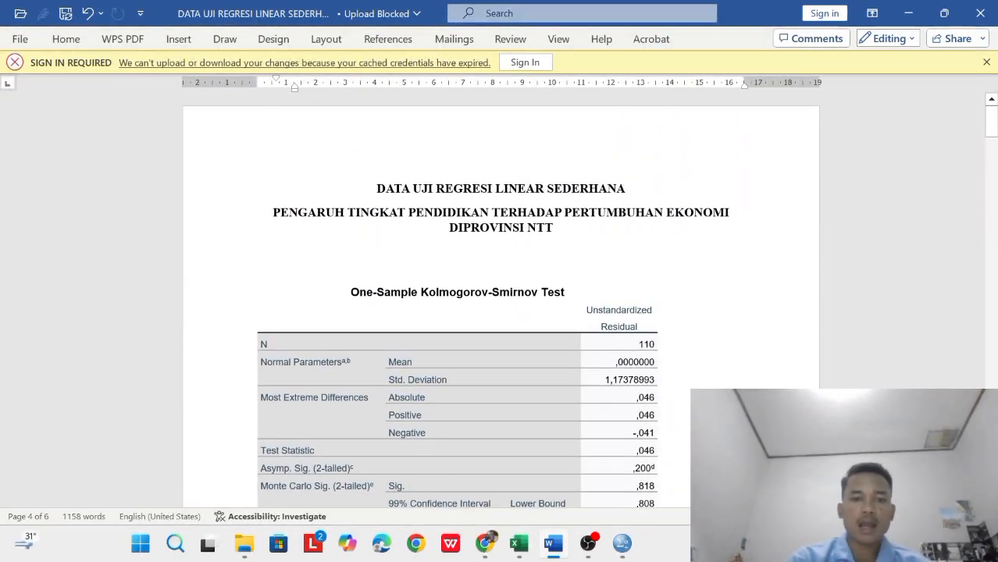
{"action": "scroll", "coordinate": [595, 296], "scroll_direction": "down", "scroll_amount": 5}
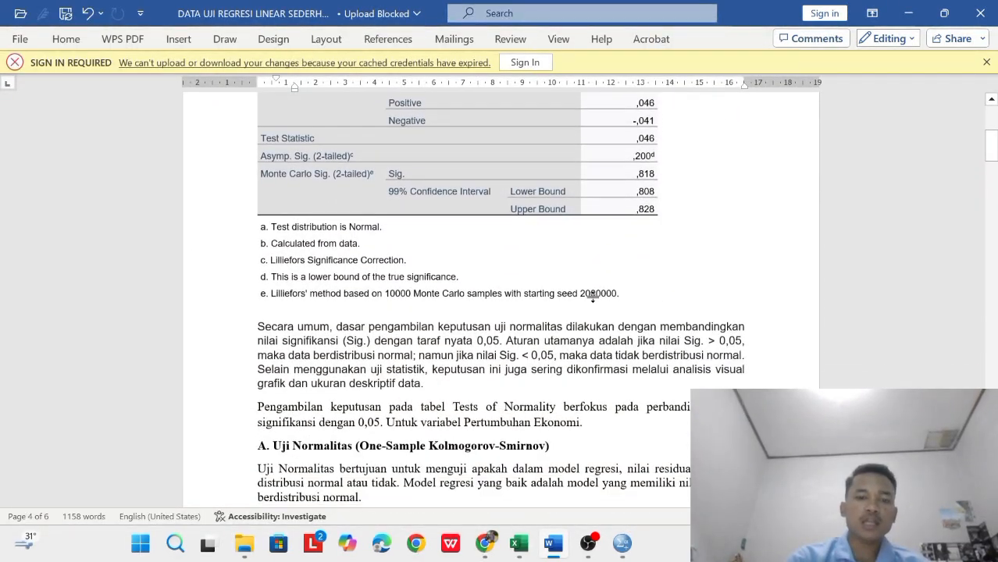
{"action": "scroll", "coordinate": [596, 295], "scroll_direction": "up", "scroll_amount": 3}
{"action": "scroll", "coordinate": [500, 297], "scroll_direction": "up", "scroll_amount": 3}
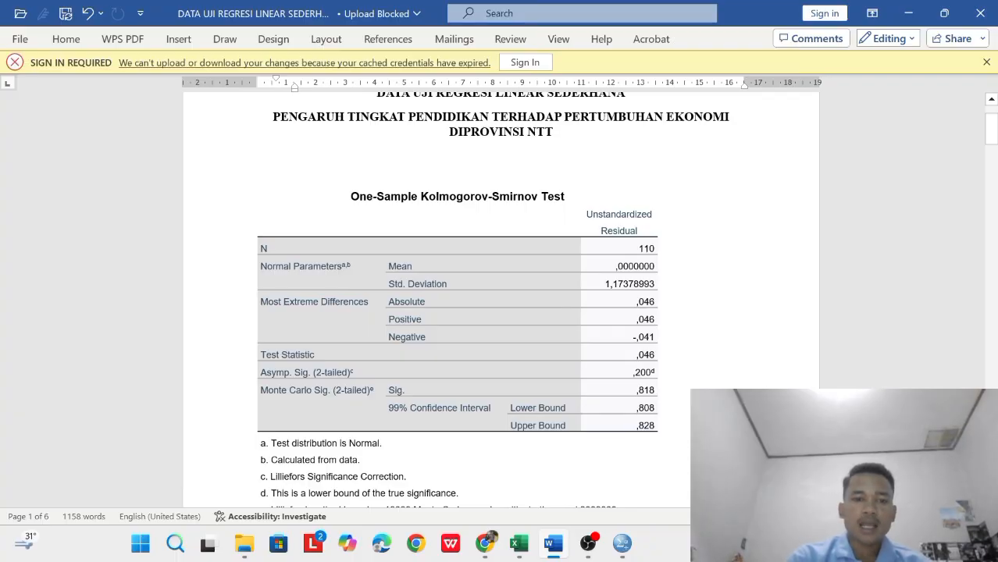
{"action": "scroll", "coordinate": [468, 297], "scroll_direction": "down", "scroll_amount": 1}
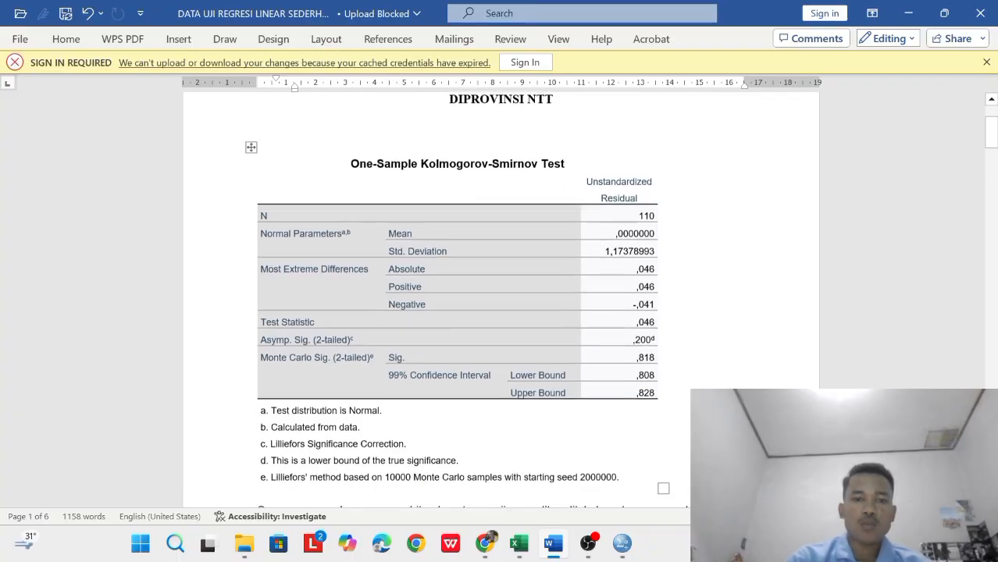
{"action": "scroll", "coordinate": [468, 297], "scroll_direction": "down", "scroll_amount": 2}
{"action": "scroll", "coordinate": [468, 297], "scroll_direction": "down", "scroll_amount": 2}
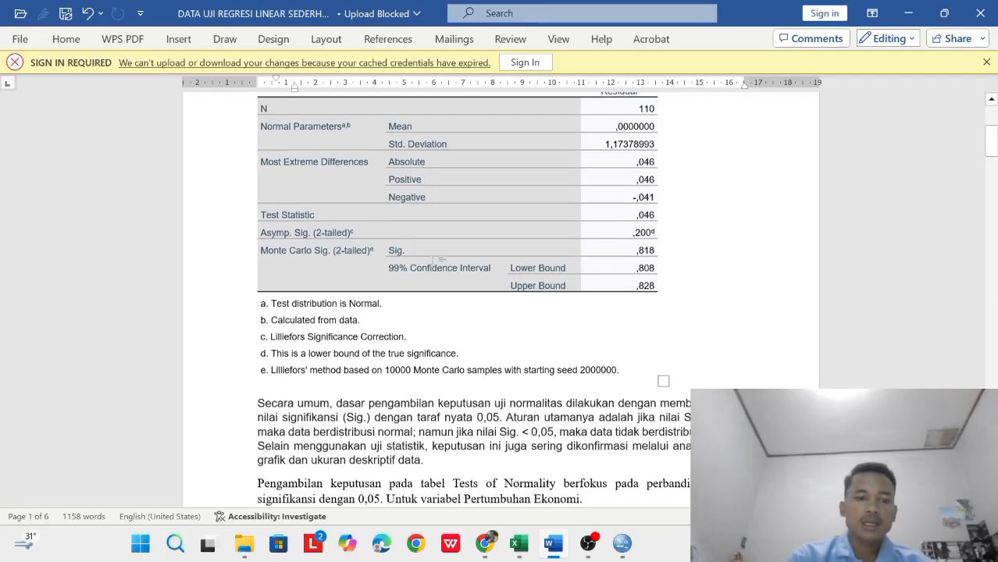
{"action": "scroll", "coordinate": [468, 297], "scroll_direction": "up", "scroll_amount": 1}
{"action": "scroll", "coordinate": [468, 297], "scroll_direction": "down", "scroll_amount": 1}
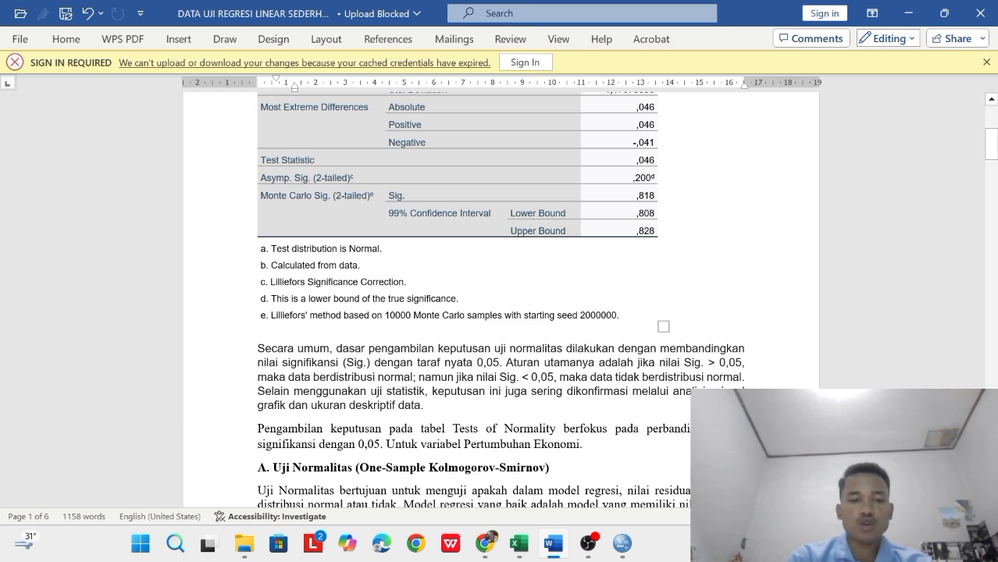
{"action": "scroll", "coordinate": [500, 313], "scroll_direction": "down", "scroll_amount": 3}
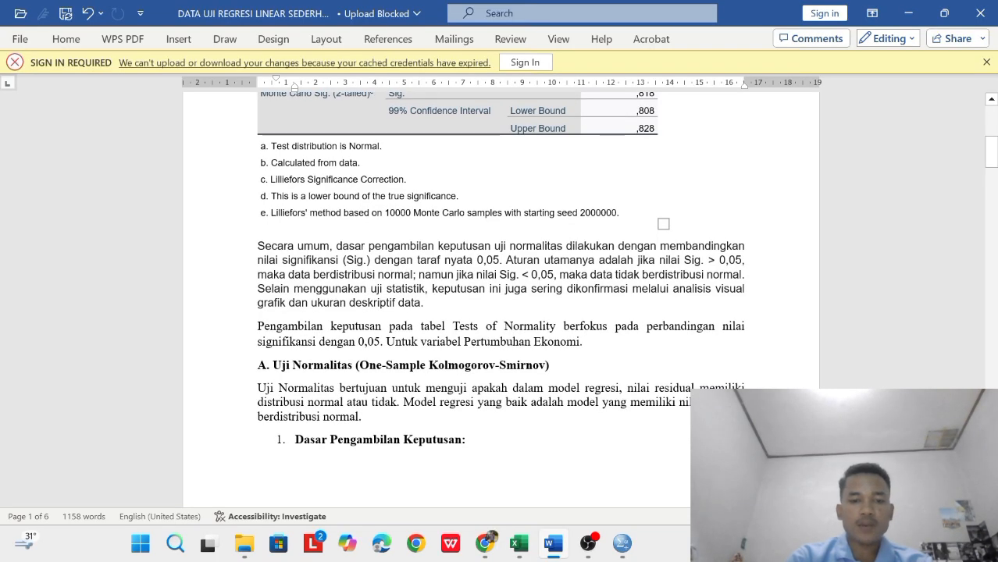
{"action": "scroll", "coordinate": [500, 312], "scroll_direction": "up", "scroll_amount": 2}
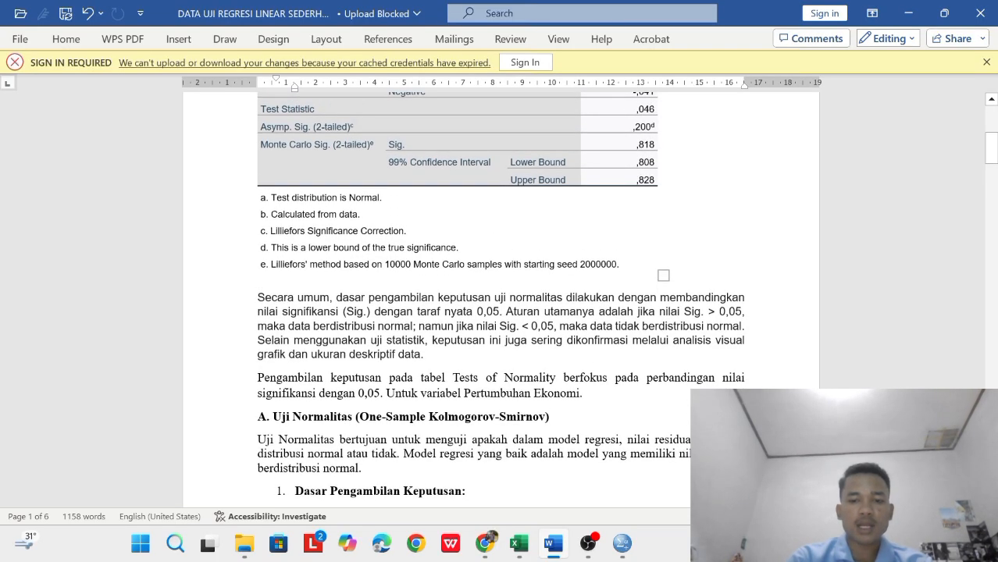
{"action": "scroll", "coordinate": [500, 313], "scroll_direction": "up", "scroll_amount": 2}
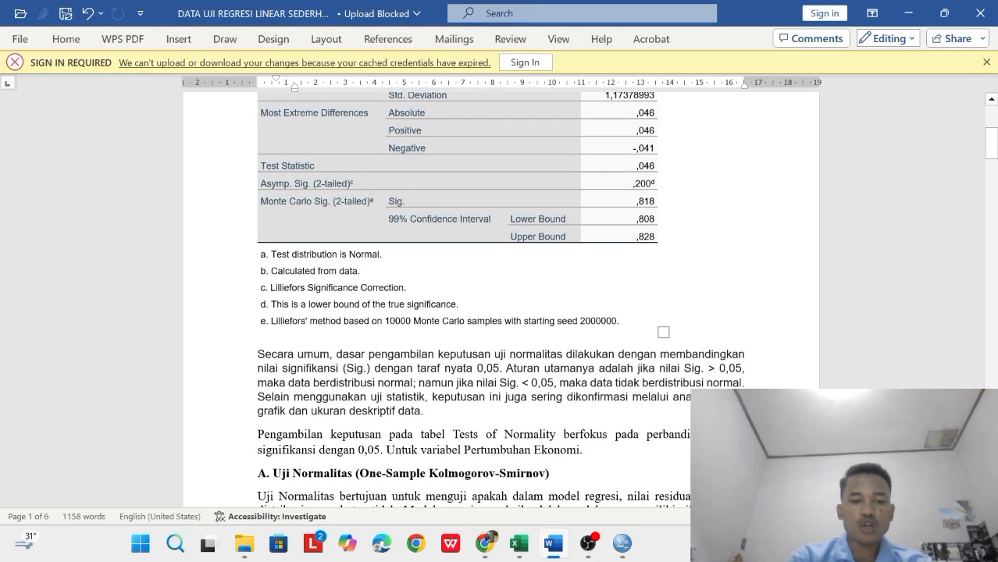
{"action": "scroll", "coordinate": [500, 313], "scroll_direction": "down", "scroll_amount": 8}
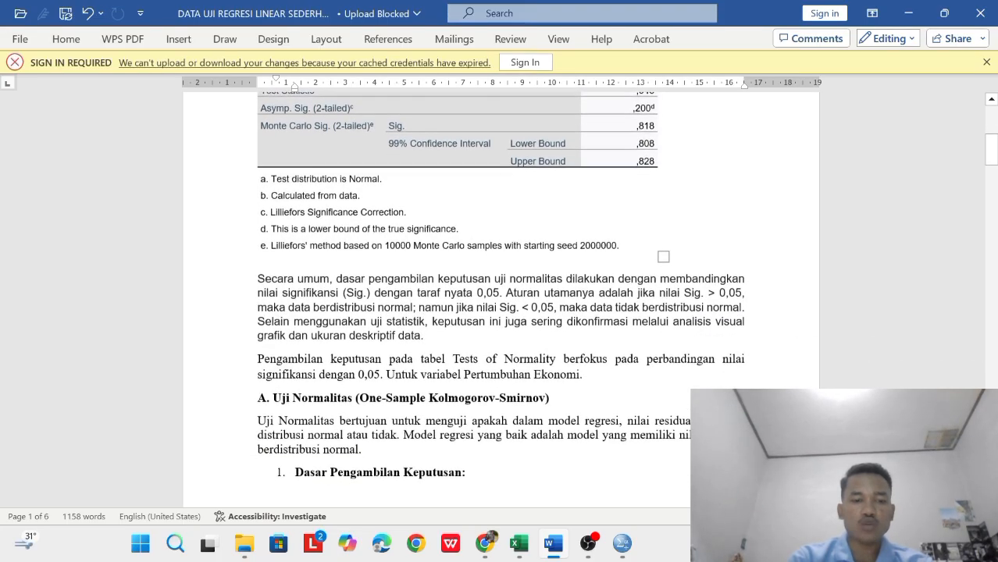
Read the decision criteria, analysis and conclusion in section A, Uji Normalitas, and compare them with the Kolmogorov-Smirnov table.
{"action": "scroll", "coordinate": [500, 312], "scroll_direction": "down", "scroll_amount": 2}
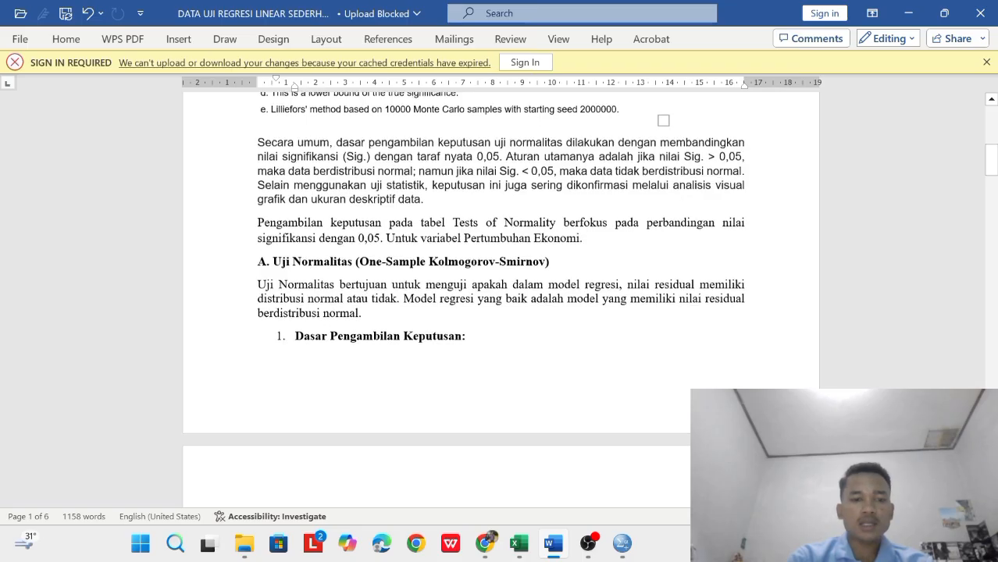
{"action": "scroll", "coordinate": [401, 216], "scroll_direction": "down", "scroll_amount": 1}
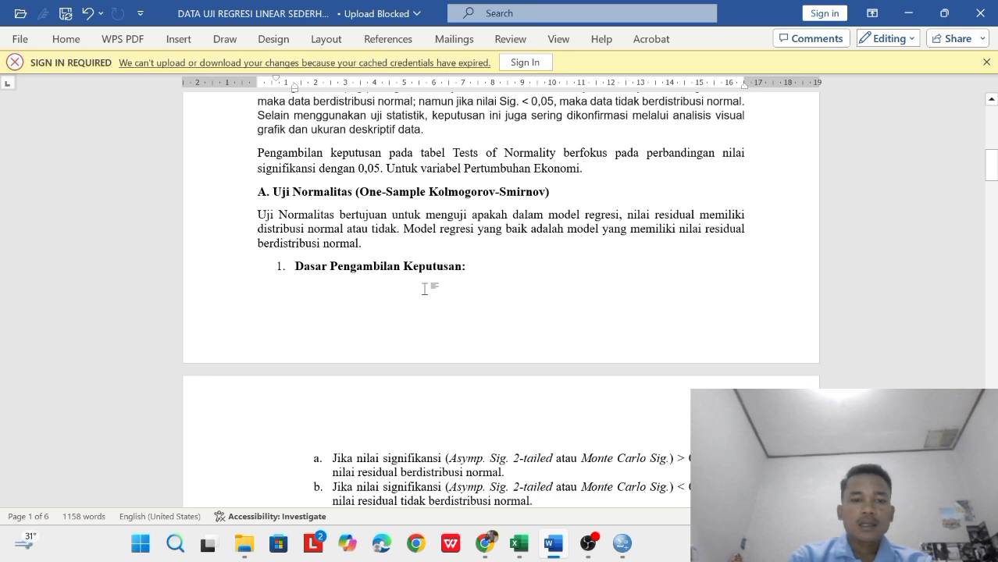
{"action": "scroll", "coordinate": [426, 285], "scroll_direction": "down", "scroll_amount": 2}
{"action": "scroll", "coordinate": [500, 297], "scroll_direction": "down", "scroll_amount": 2}
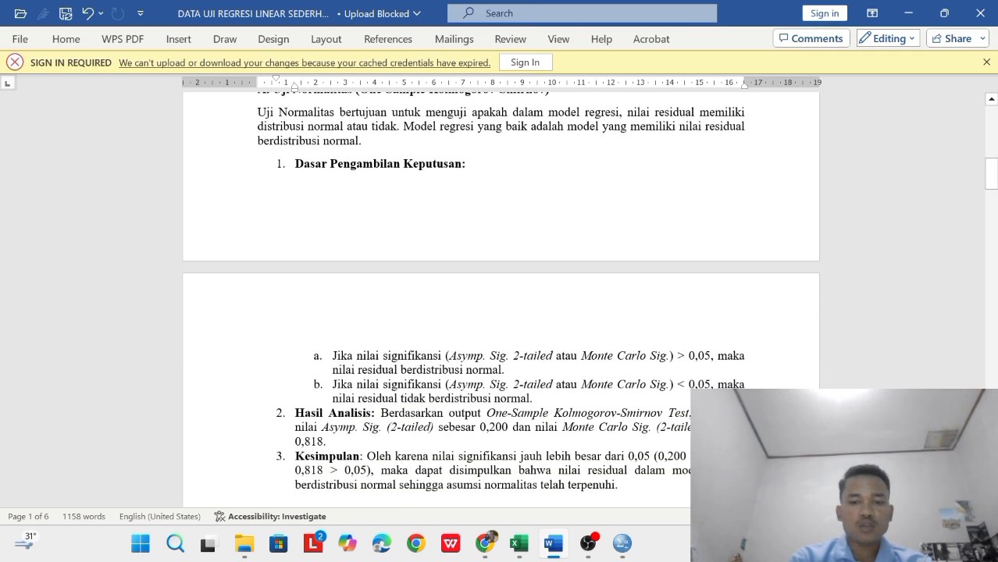
{"action": "scroll", "coordinate": [454, 223], "scroll_direction": "up", "scroll_amount": 2}
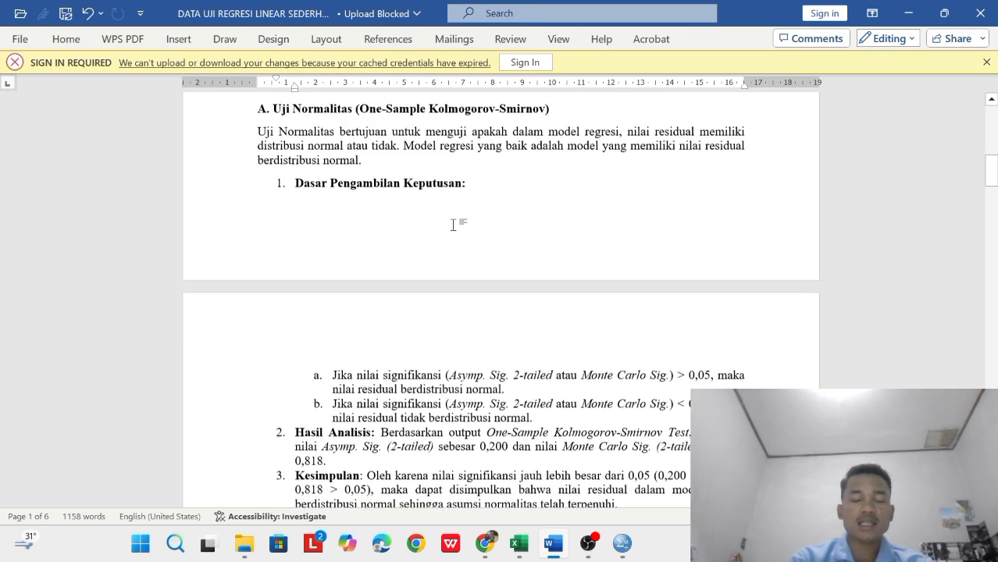
{"action": "scroll", "coordinate": [454, 223], "scroll_direction": "down", "scroll_amount": 2}
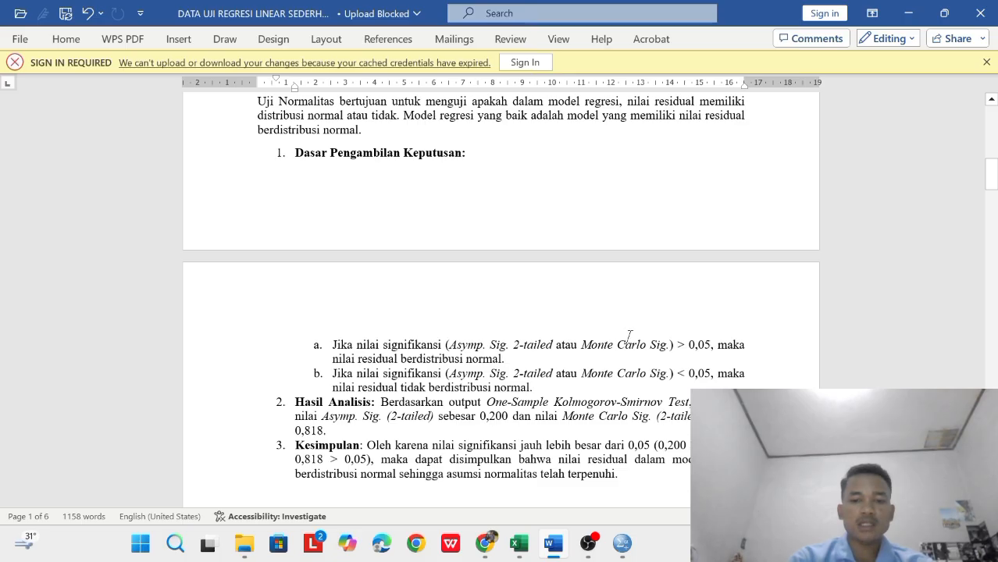
{"action": "scroll", "coordinate": [501, 287], "scroll_direction": "down", "scroll_amount": 3}
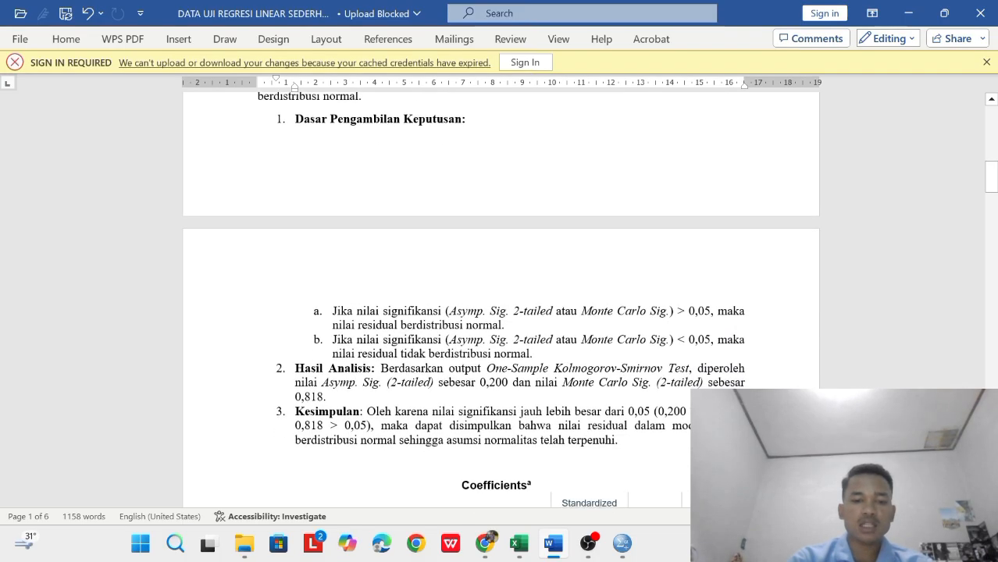
{"action": "scroll", "coordinate": [501, 312], "scroll_direction": "down", "scroll_amount": 1}
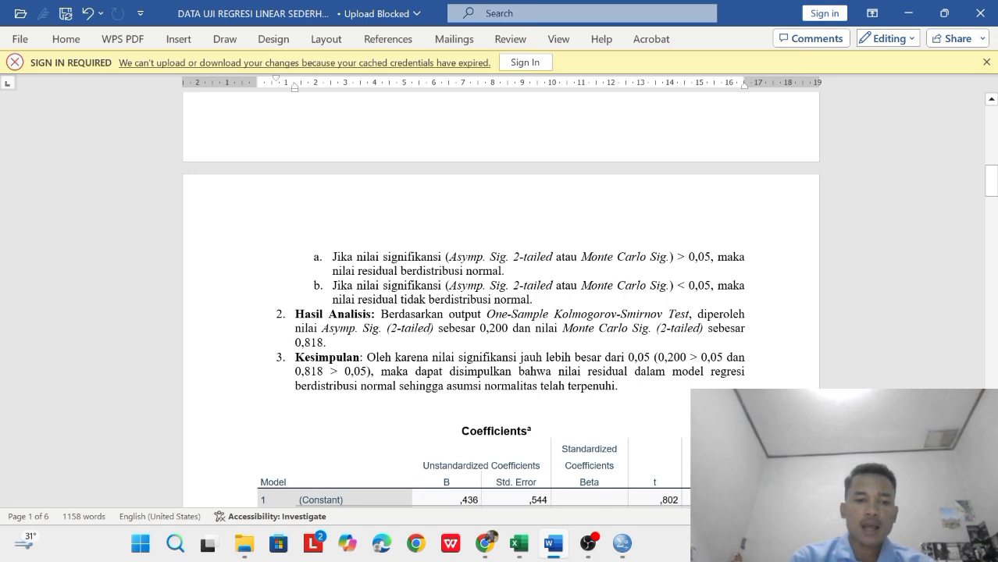
{"action": "scroll", "coordinate": [500, 297], "scroll_direction": "up", "scroll_amount": 15}
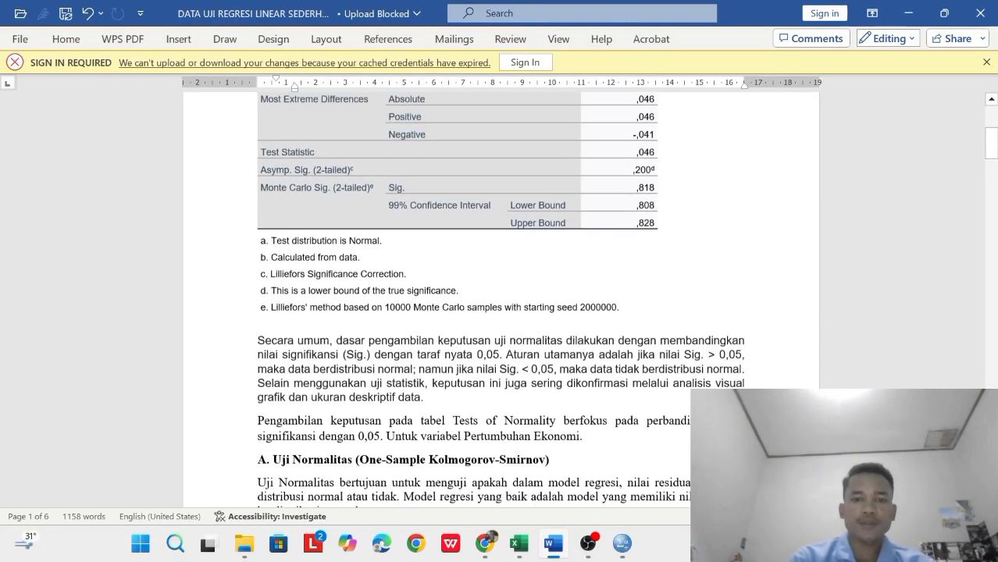
{"action": "scroll", "coordinate": [500, 297], "scroll_direction": "up", "scroll_amount": 2}
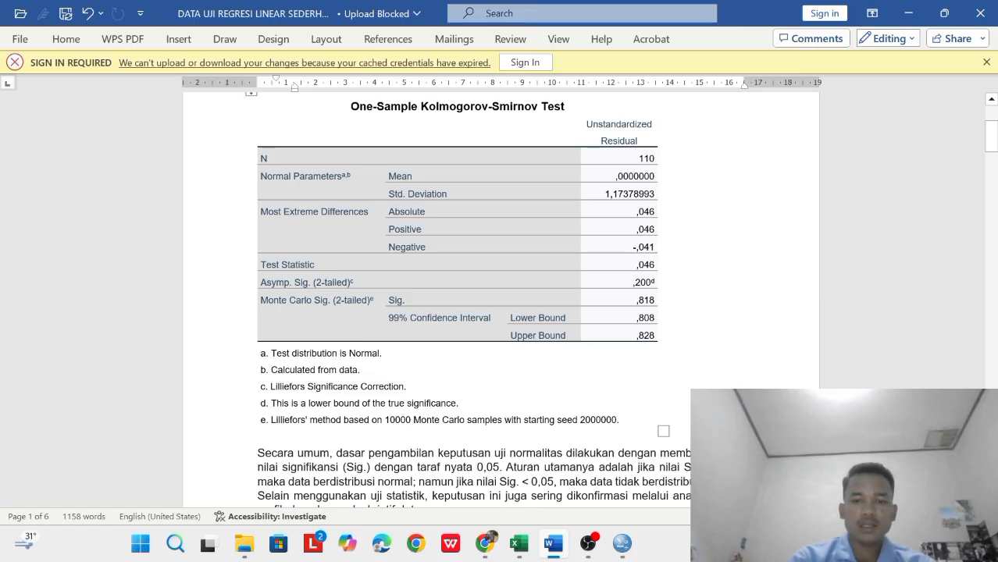
Examine the Abs_RES Coefficients table and the decision criteria, analysis and conclusion in section B, Uji Heteroskedastisitas (Metode Glejser).
{"action": "scroll", "coordinate": [500, 297], "scroll_direction": "down", "scroll_amount": 20}
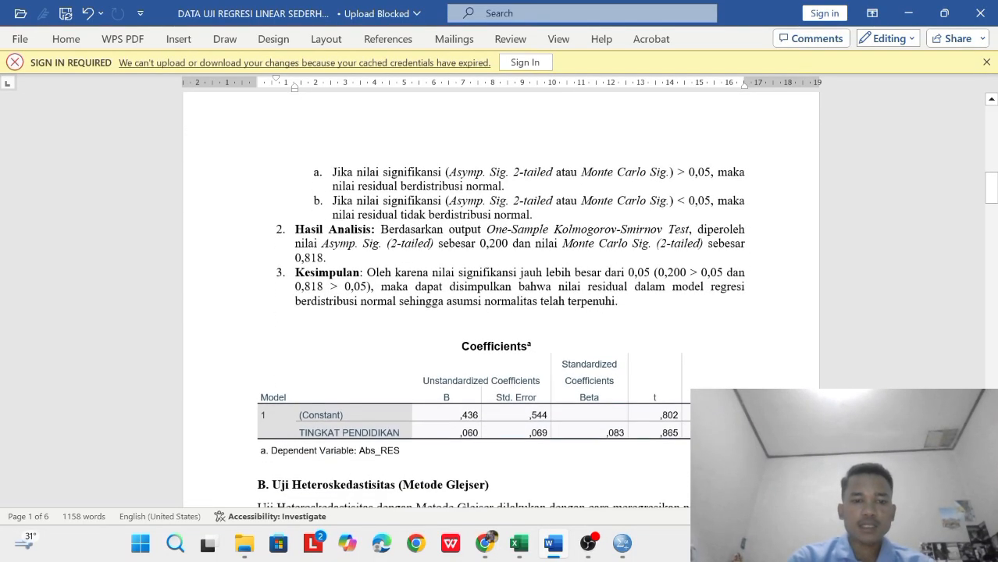
{"action": "scroll", "coordinate": [500, 296], "scroll_direction": "down", "scroll_amount": 1}
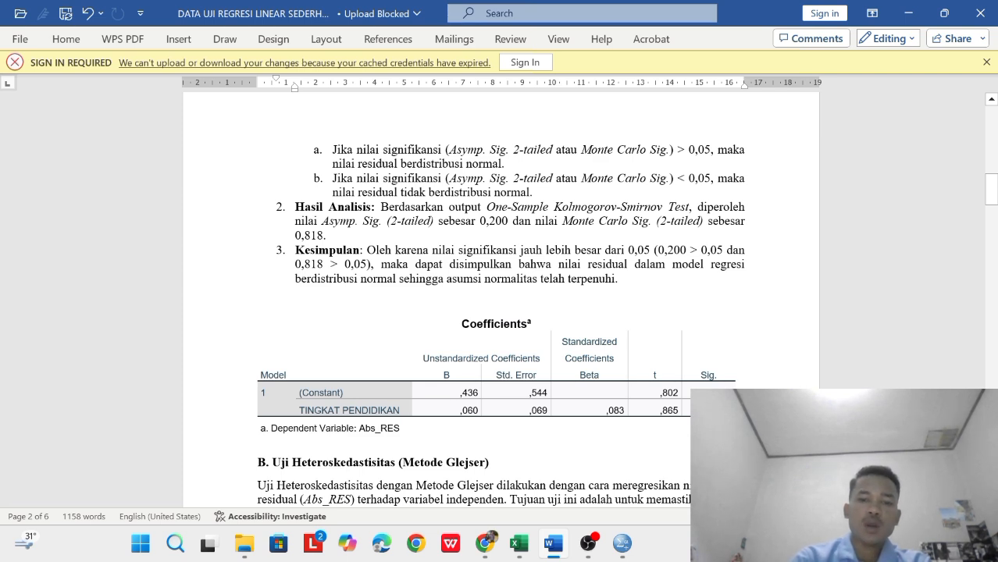
{"action": "scroll", "coordinate": [500, 313], "scroll_direction": "down", "scroll_amount": 1}
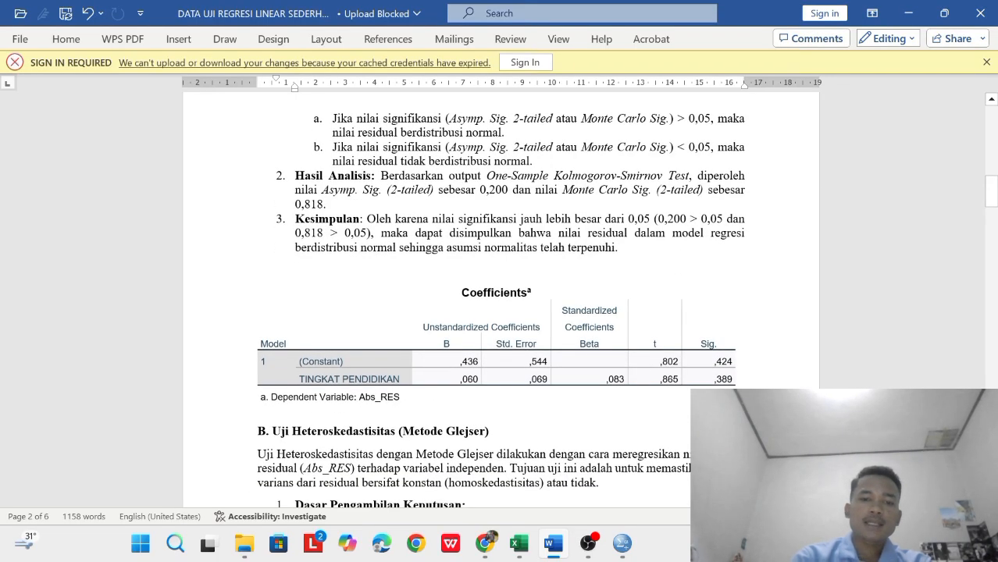
{"action": "scroll", "coordinate": [500, 312], "scroll_direction": "down", "scroll_amount": 3}
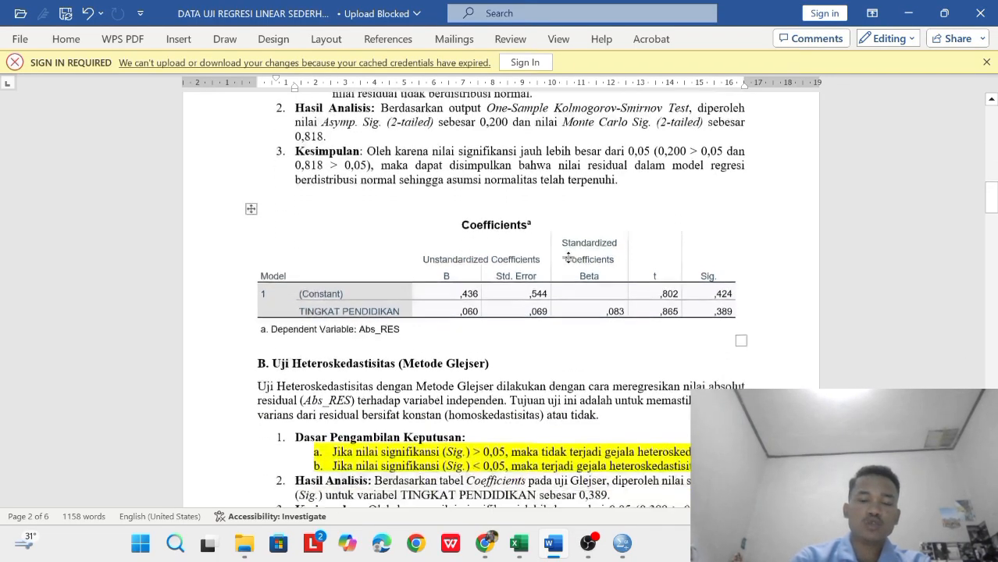
{"action": "scroll", "coordinate": [500, 313], "scroll_direction": "down", "scroll_amount": 1}
{"action": "scroll", "coordinate": [500, 313], "scroll_direction": "up", "scroll_amount": 1}
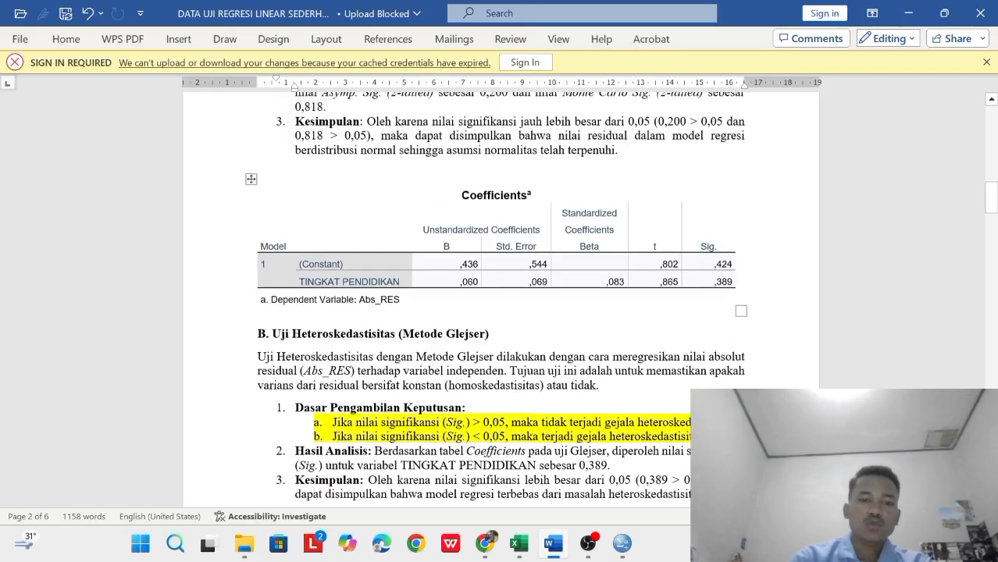
{"action": "scroll", "coordinate": [500, 312], "scroll_direction": "down", "scroll_amount": 1}
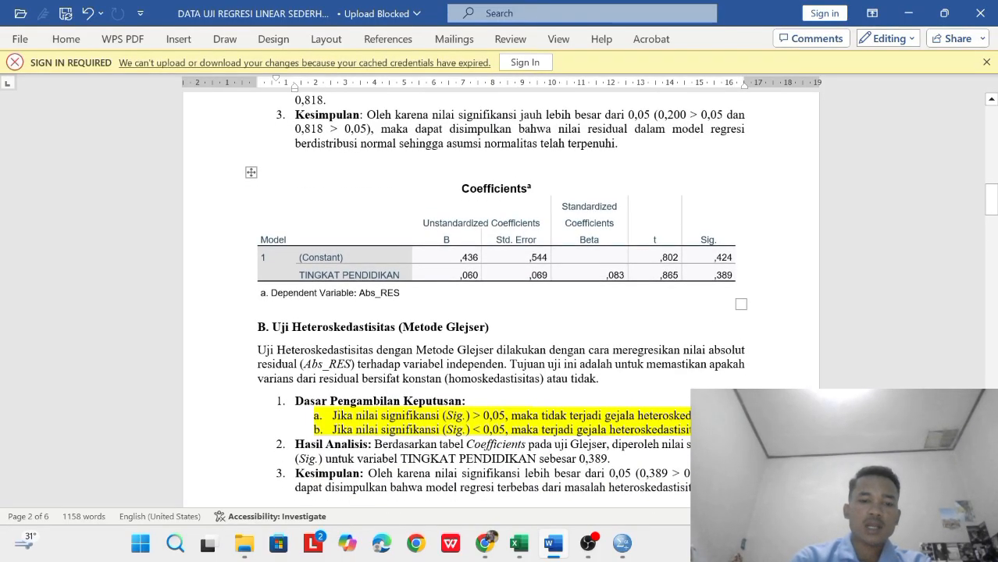
{"action": "scroll", "coordinate": [499, 313], "scroll_direction": "down", "scroll_amount": 1}
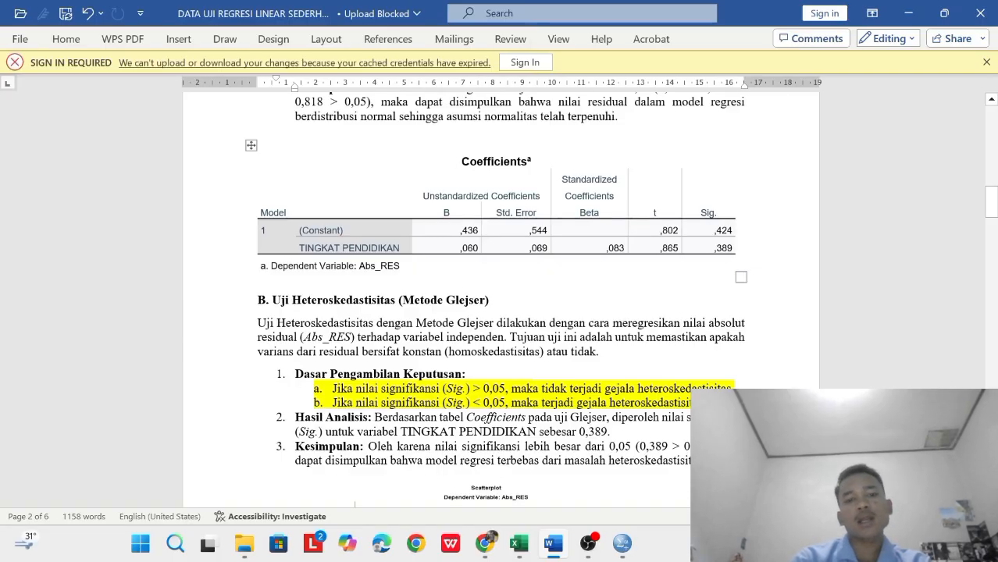
{"action": "scroll", "coordinate": [500, 297], "scroll_direction": "down", "scroll_amount": 2}
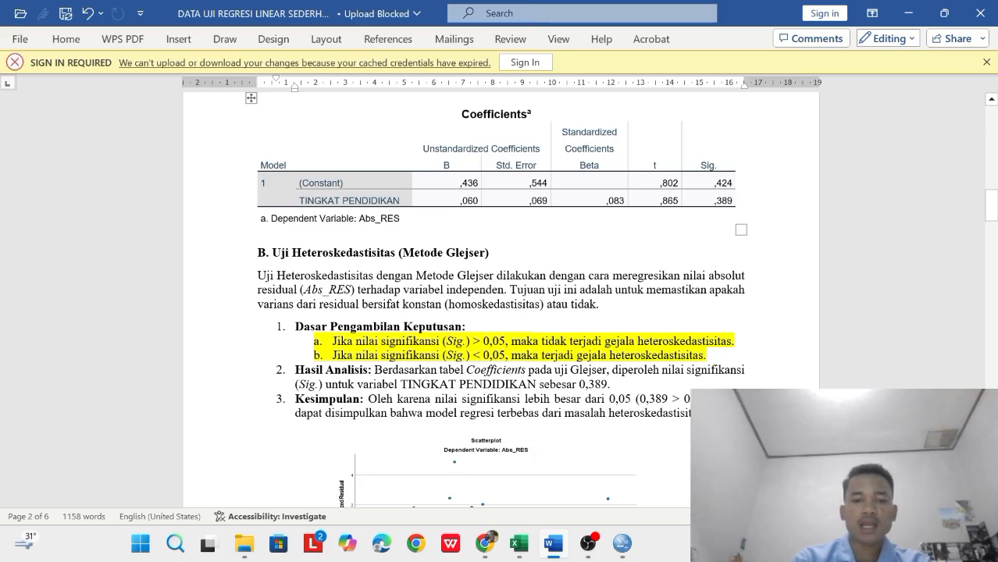
{"action": "scroll", "coordinate": [500, 297], "scroll_direction": "down", "scroll_amount": 1}
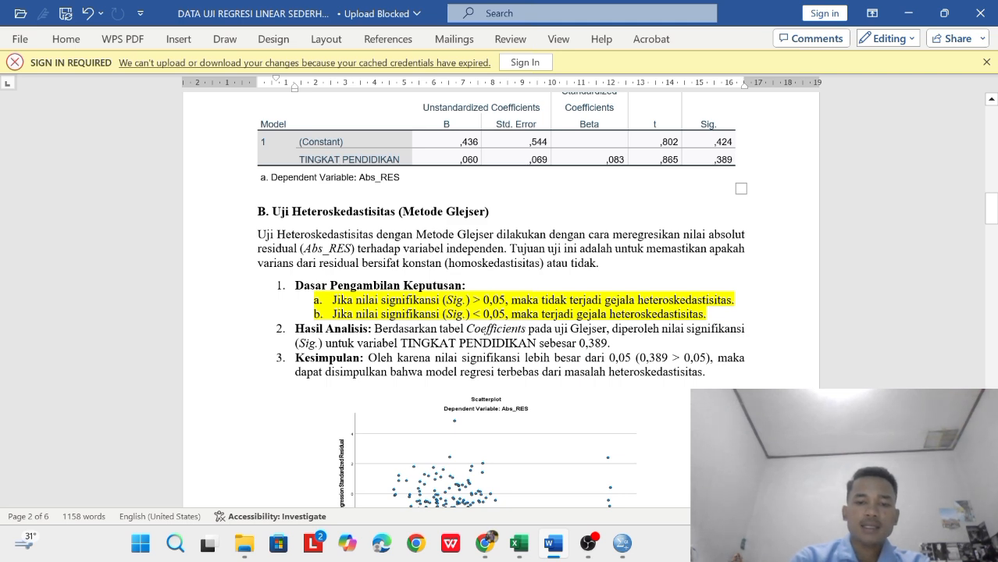
{"action": "scroll", "coordinate": [500, 235], "scroll_direction": "down", "scroll_amount": 2}
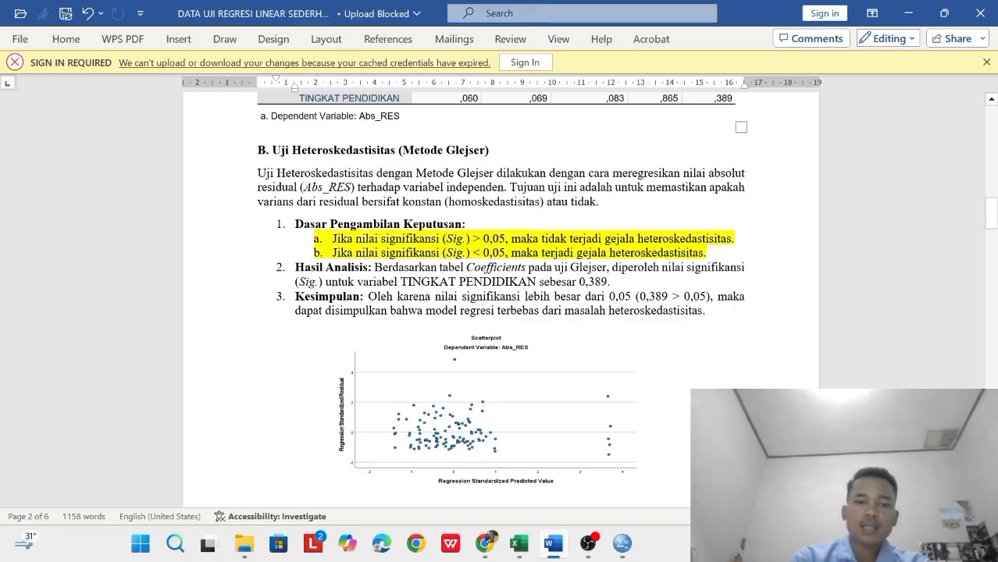
{"action": "scroll", "coordinate": [500, 297], "scroll_direction": "up", "scroll_amount": 4}
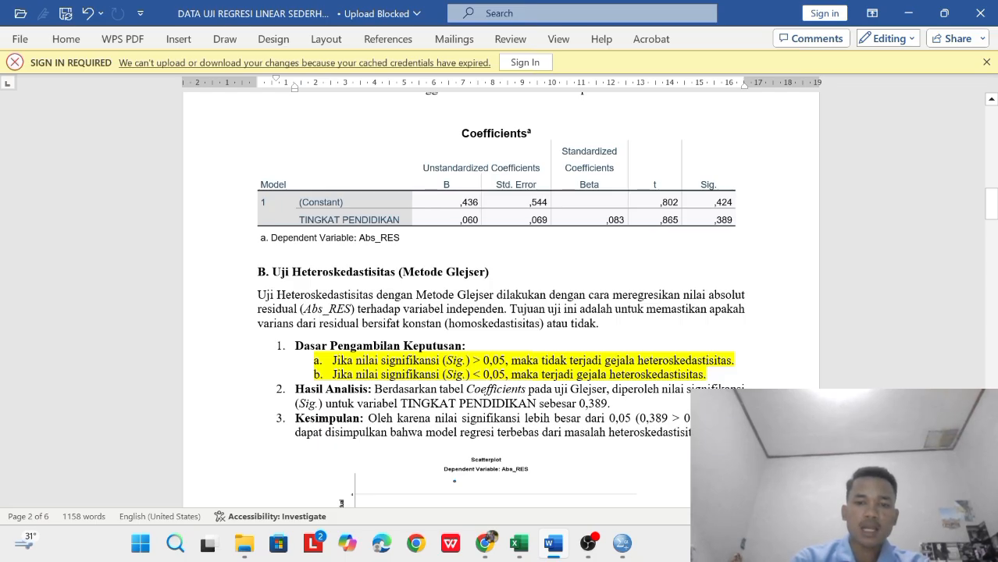
{"action": "scroll", "coordinate": [416, 338], "scroll_direction": "down", "scroll_amount": 4}
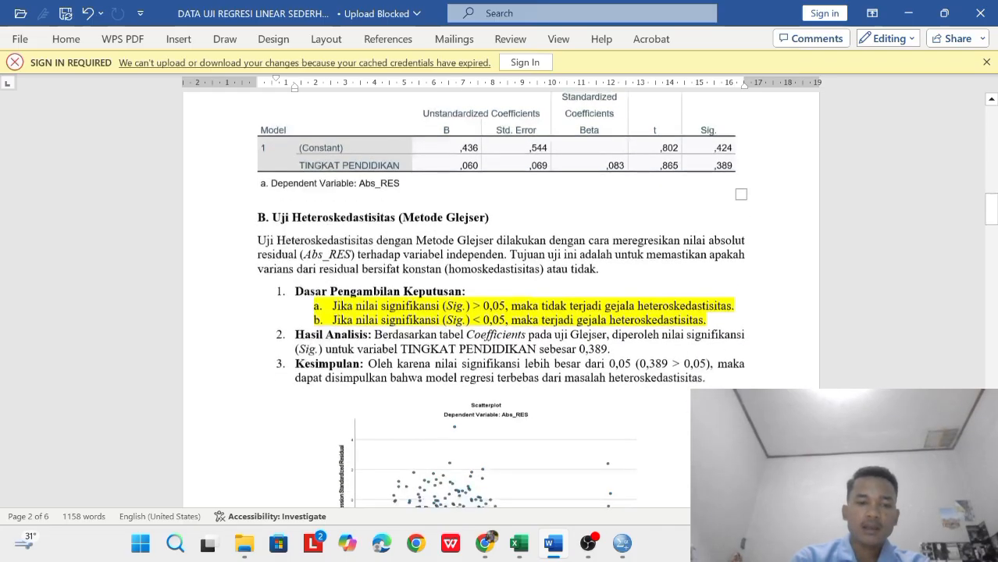
Examine the Abs_RES residual scatterplot below the Glejser test section.
{"action": "scroll", "coordinate": [416, 338], "scroll_direction": "down", "scroll_amount": 1}
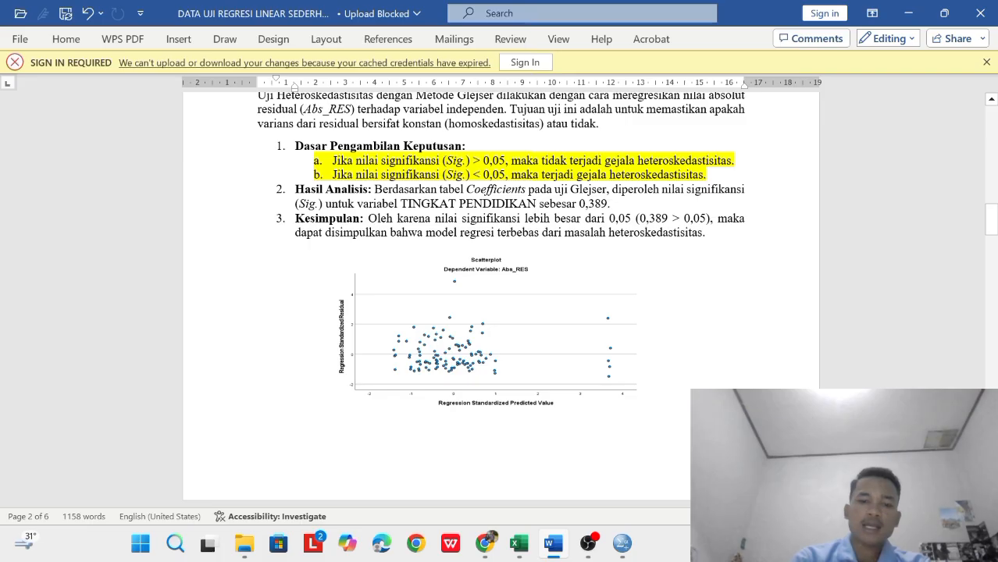
{"action": "scroll", "coordinate": [500, 300], "scroll_direction": "down", "scroll_amount": 6}
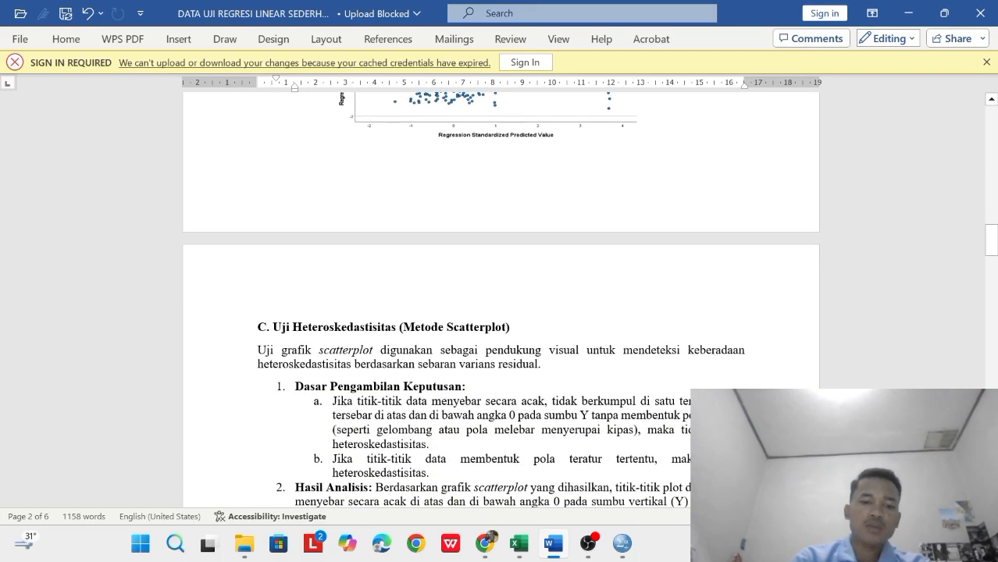
{"action": "scroll", "coordinate": [537, 216], "scroll_direction": "up", "scroll_amount": 3}
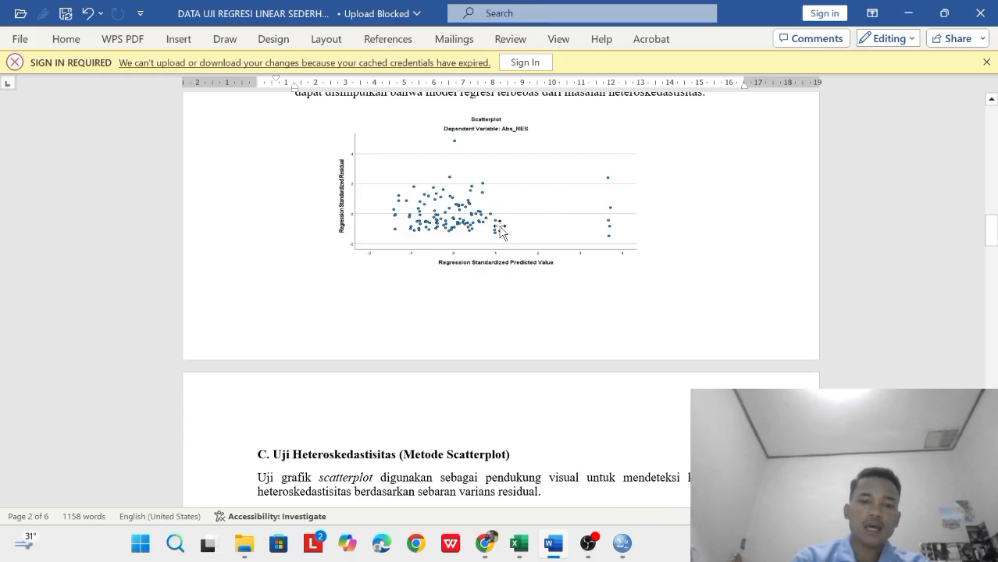
Read the decision criteria, analysis and conclusion in section C, Uji Heteroskedastisitas (Metode Scatterplot), and compare them with the Abs_RES scatterplot.
{"action": "scroll", "coordinate": [493, 176], "scroll_direction": "down", "scroll_amount": 1}
{"action": "scroll", "coordinate": [417, 256], "scroll_direction": "down", "scroll_amount": 2}
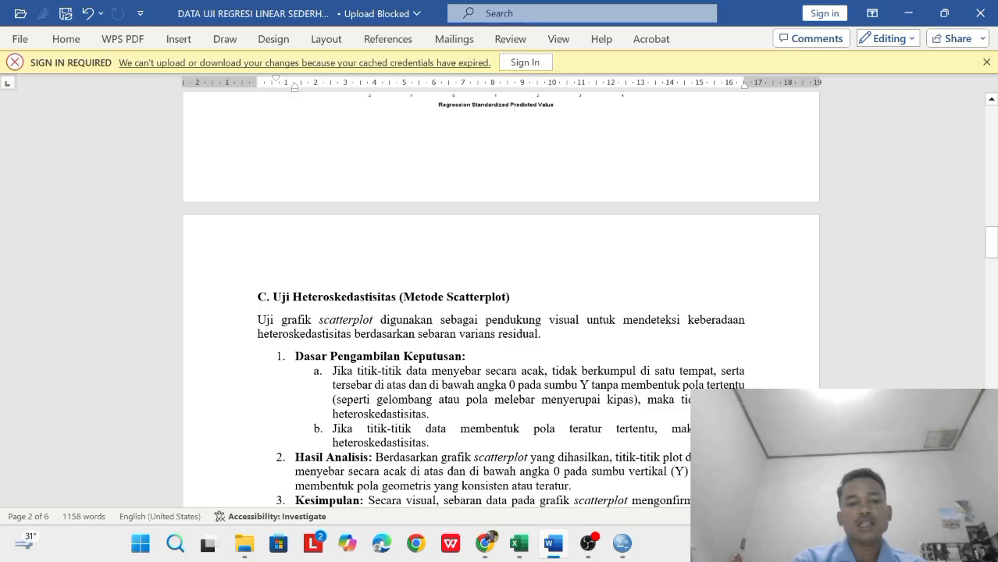
{"action": "scroll", "coordinate": [500, 312], "scroll_direction": "down", "scroll_amount": 2}
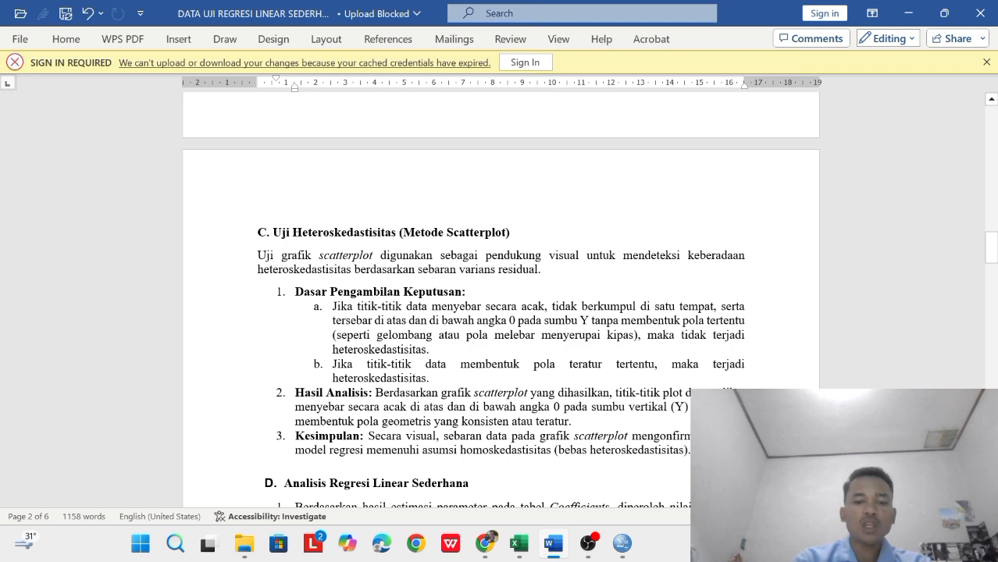
{"action": "scroll", "coordinate": [500, 312], "scroll_direction": "down", "scroll_amount": 1}
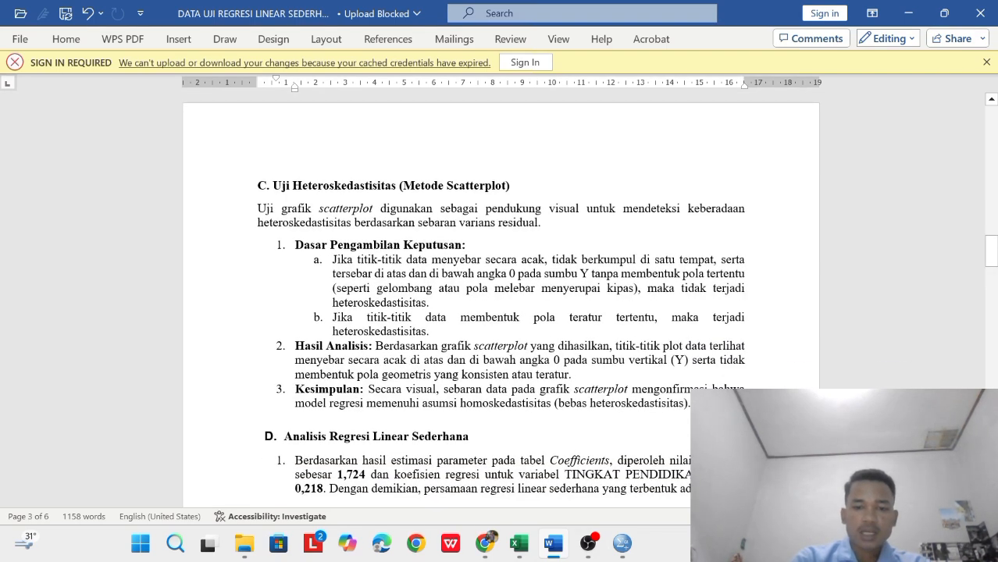
{"action": "scroll", "coordinate": [500, 312], "scroll_direction": "up", "scroll_amount": 1}
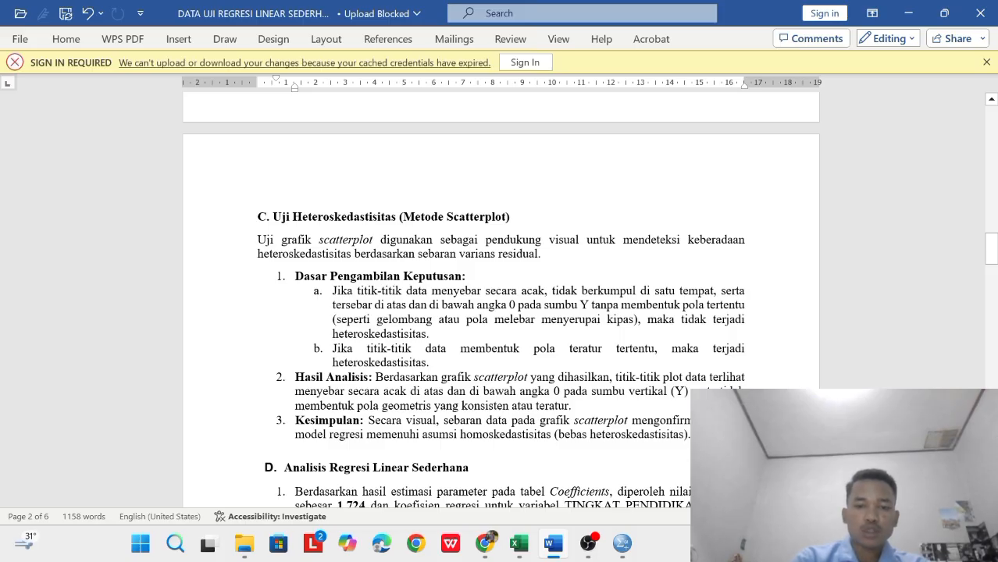
{"action": "scroll", "coordinate": [500, 313], "scroll_direction": "up", "scroll_amount": 2}
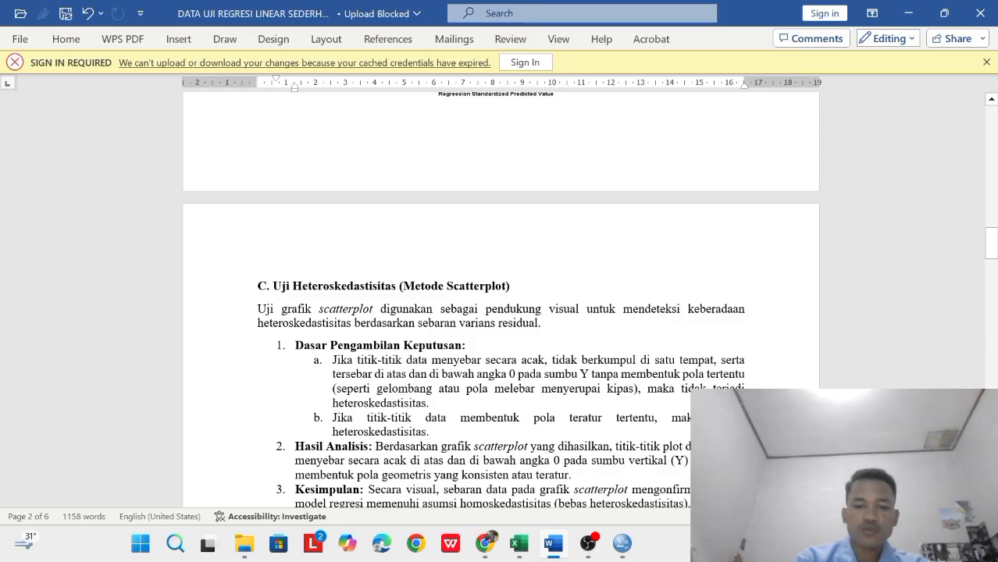
{"action": "scroll", "coordinate": [500, 313], "scroll_direction": "down", "scroll_amount": 1}
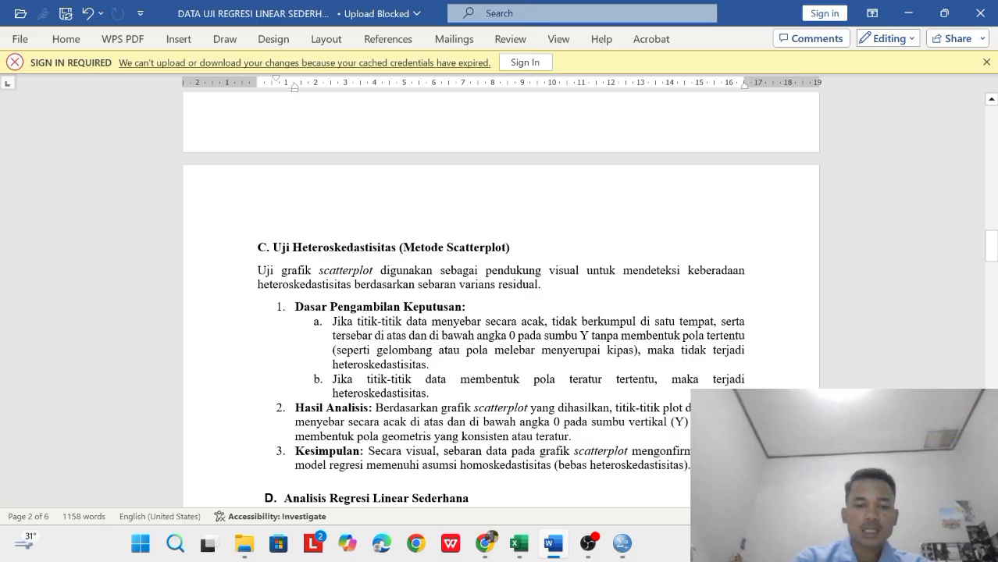
{"action": "scroll", "coordinate": [500, 297], "scroll_direction": "up", "scroll_amount": 7}
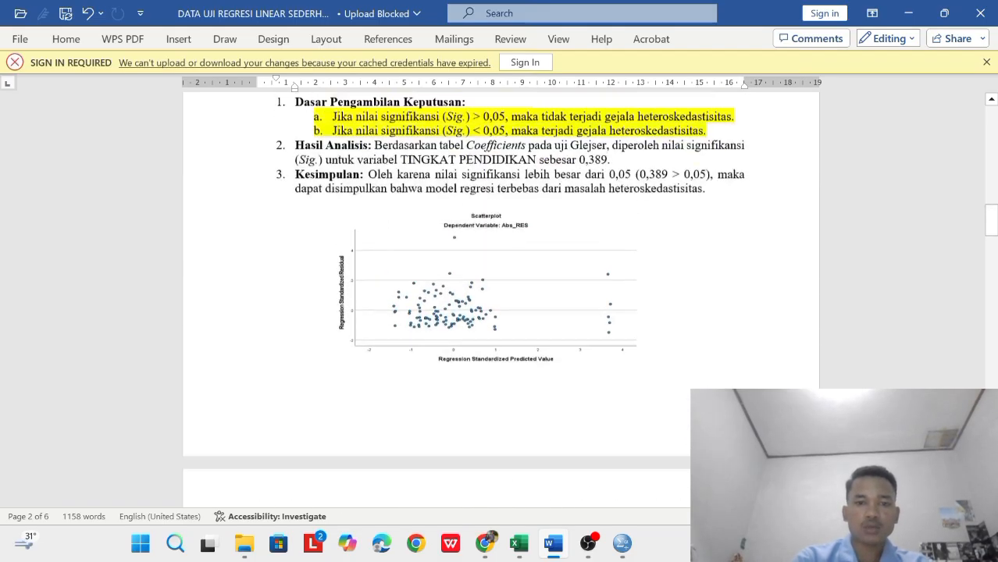
{"action": "scroll", "coordinate": [426, 363], "scroll_direction": "up", "scroll_amount": 1}
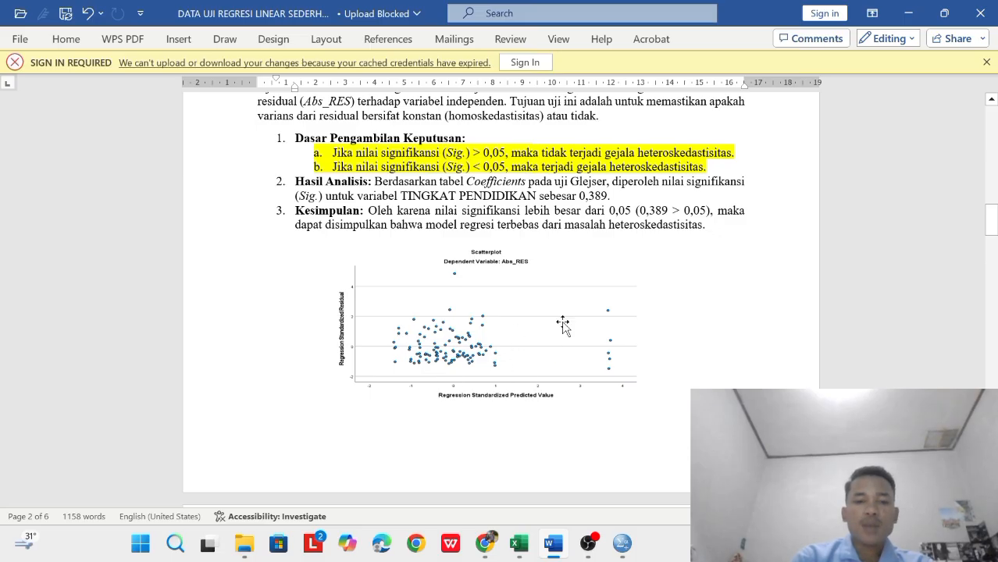
{"action": "scroll", "coordinate": [562, 324], "scroll_direction": "down", "scroll_amount": 10}
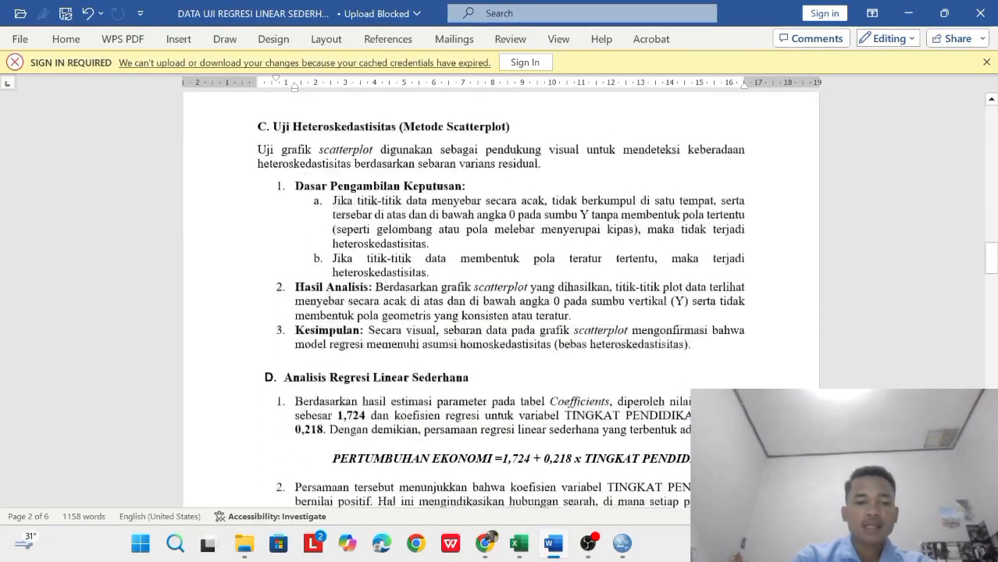
Read section D, Analisis Regresi Linear Sederhana, covering the regression equation and the interpretation of the TINGKAT PENDIDIKAN coefficient.
{"action": "scroll", "coordinate": [500, 297], "scroll_direction": "down", "scroll_amount": 1}
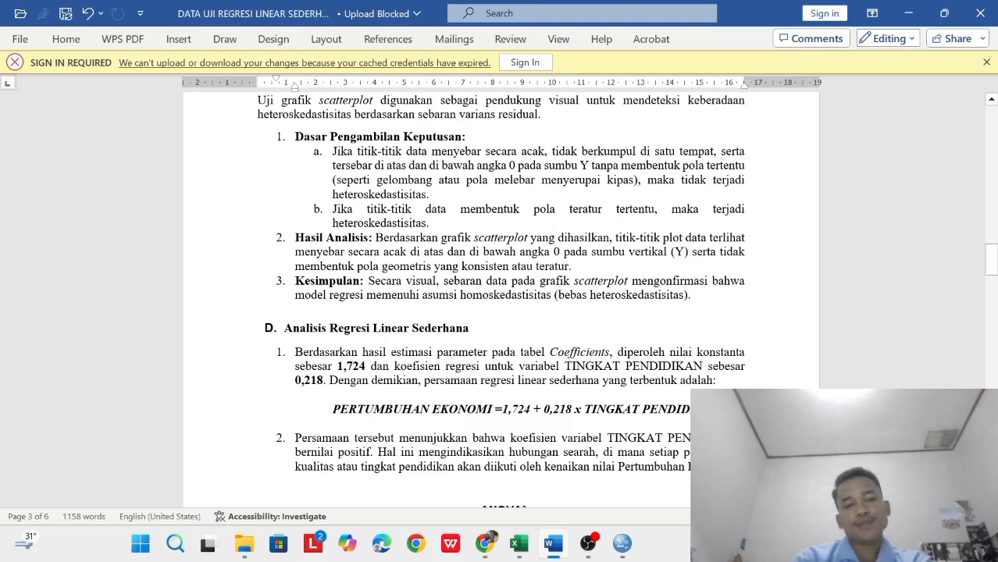
{"action": "scroll", "coordinate": [500, 297], "scroll_direction": "down", "scroll_amount": 2}
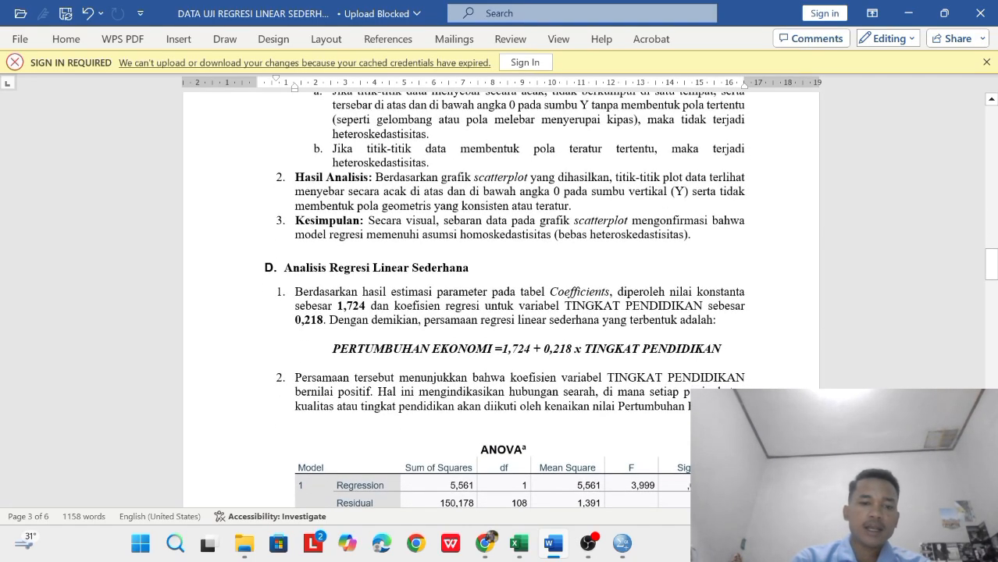
{"action": "scroll", "coordinate": [359, 282], "scroll_direction": "down", "scroll_amount": 1}
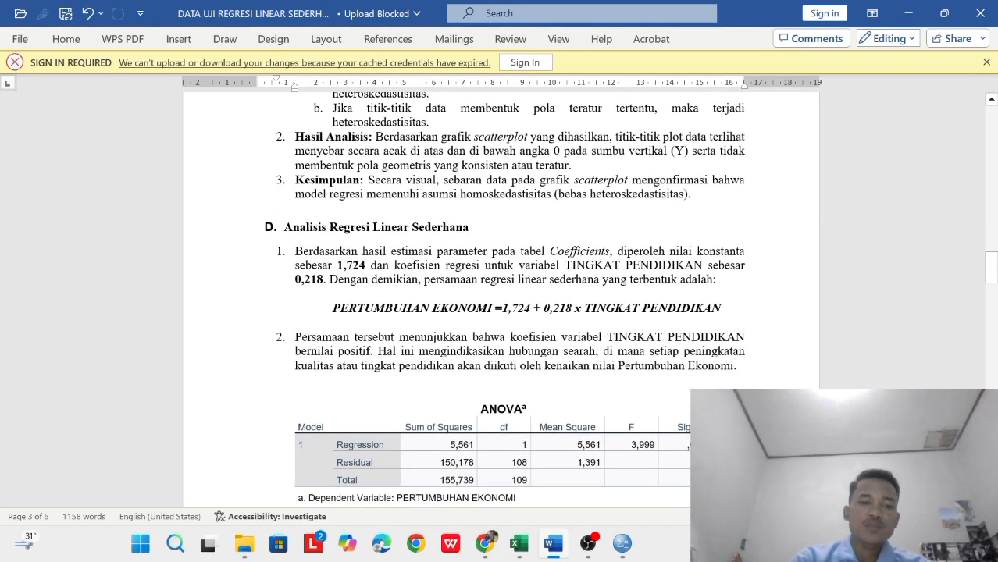
{"action": "scroll", "coordinate": [359, 282], "scroll_direction": "down", "scroll_amount": 1}
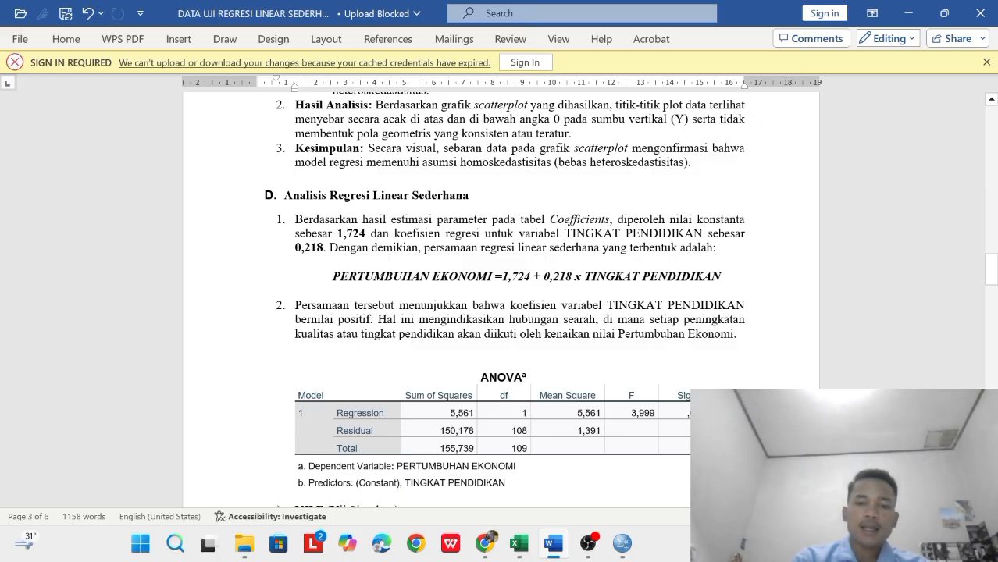
Examine the ANOVA table for PERTUMBUHAN EKONOMI and the UJI F (Uji Simultan) decision criteria and result beneath it.
{"action": "scroll", "coordinate": [500, 297], "scroll_direction": "down", "scroll_amount": 2}
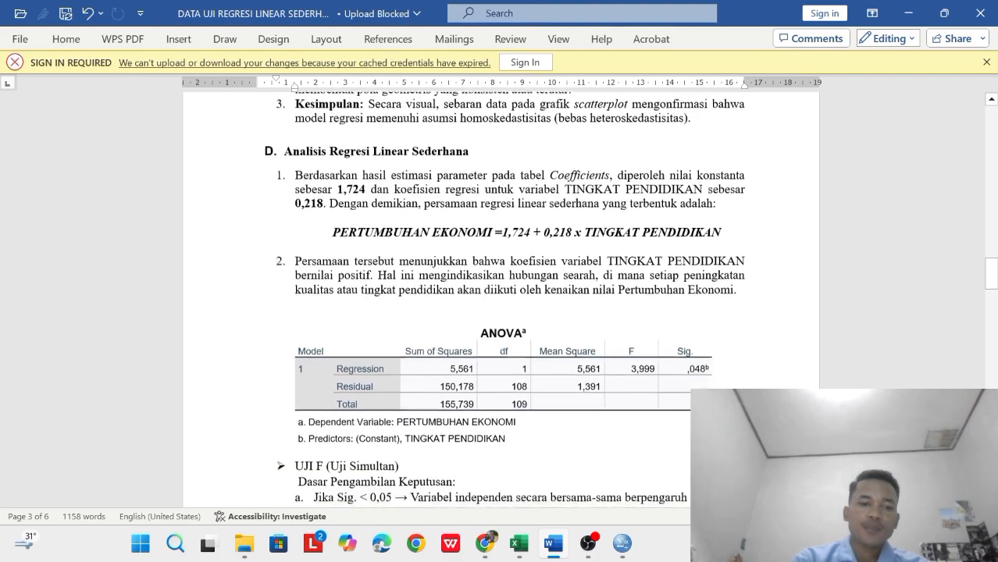
{"action": "scroll", "coordinate": [500, 297], "scroll_direction": "down", "scroll_amount": 1}
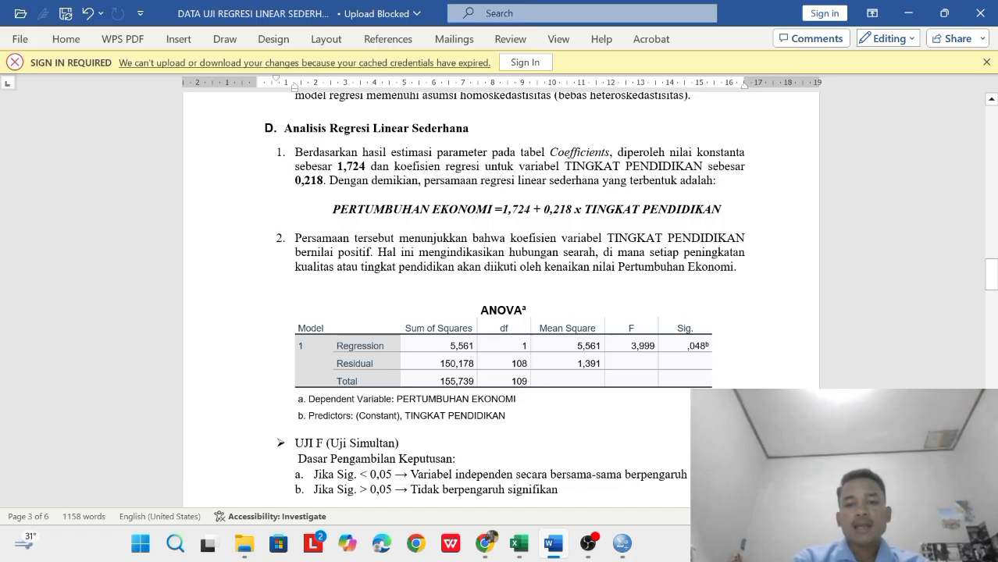
{"action": "scroll", "coordinate": [500, 297], "scroll_direction": "down", "scroll_amount": 3}
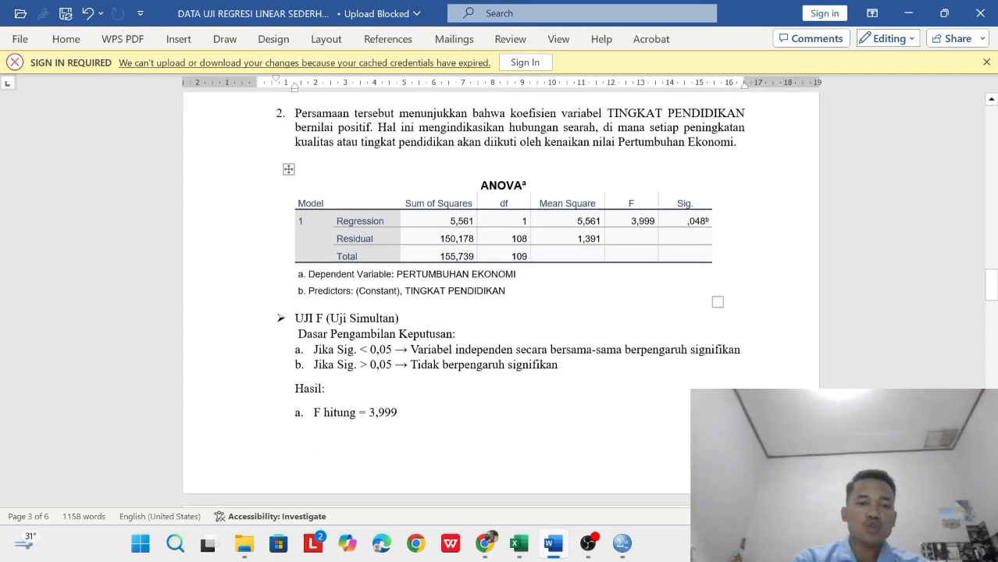